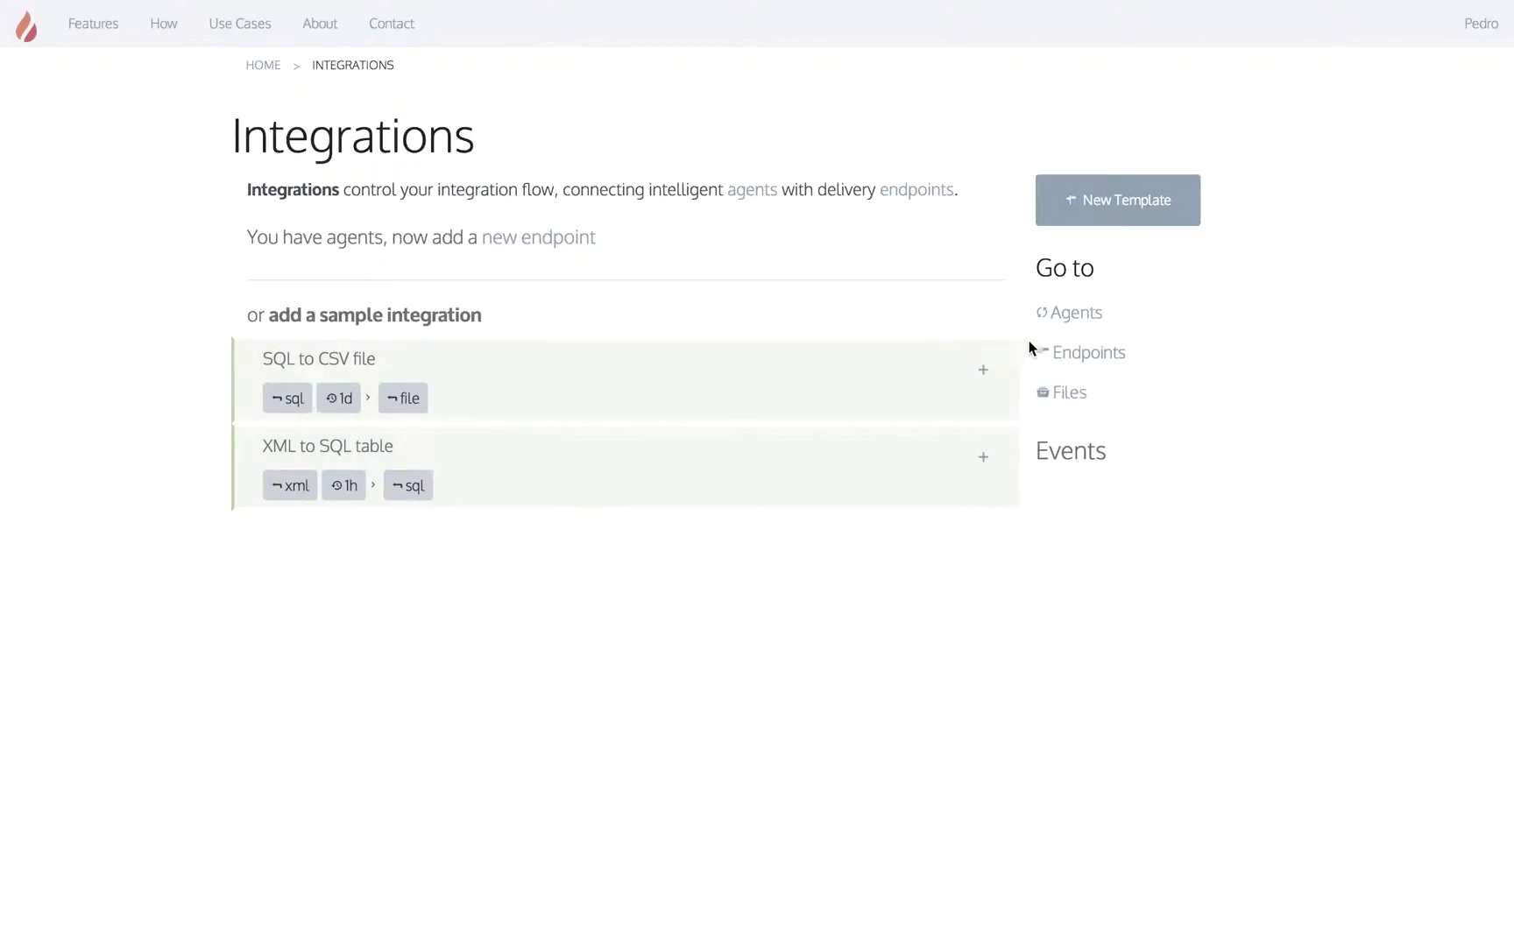
# Step: Go to the endpoints list and open the form for creating a new endpoint
pyautogui.click(1057, 354)
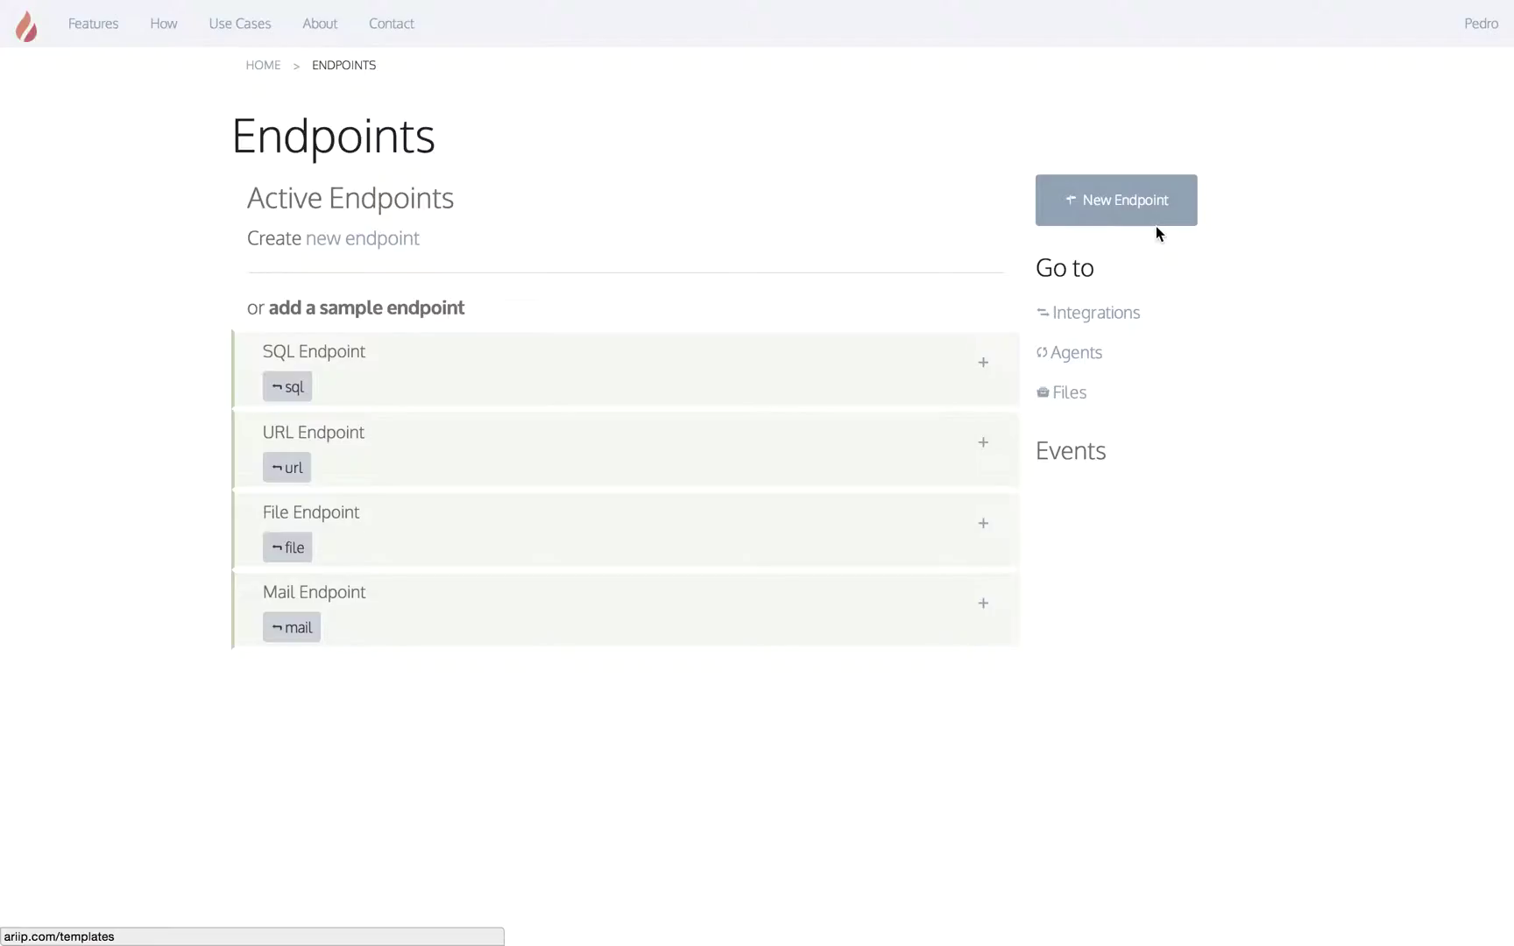
pyautogui.click(1099, 207)
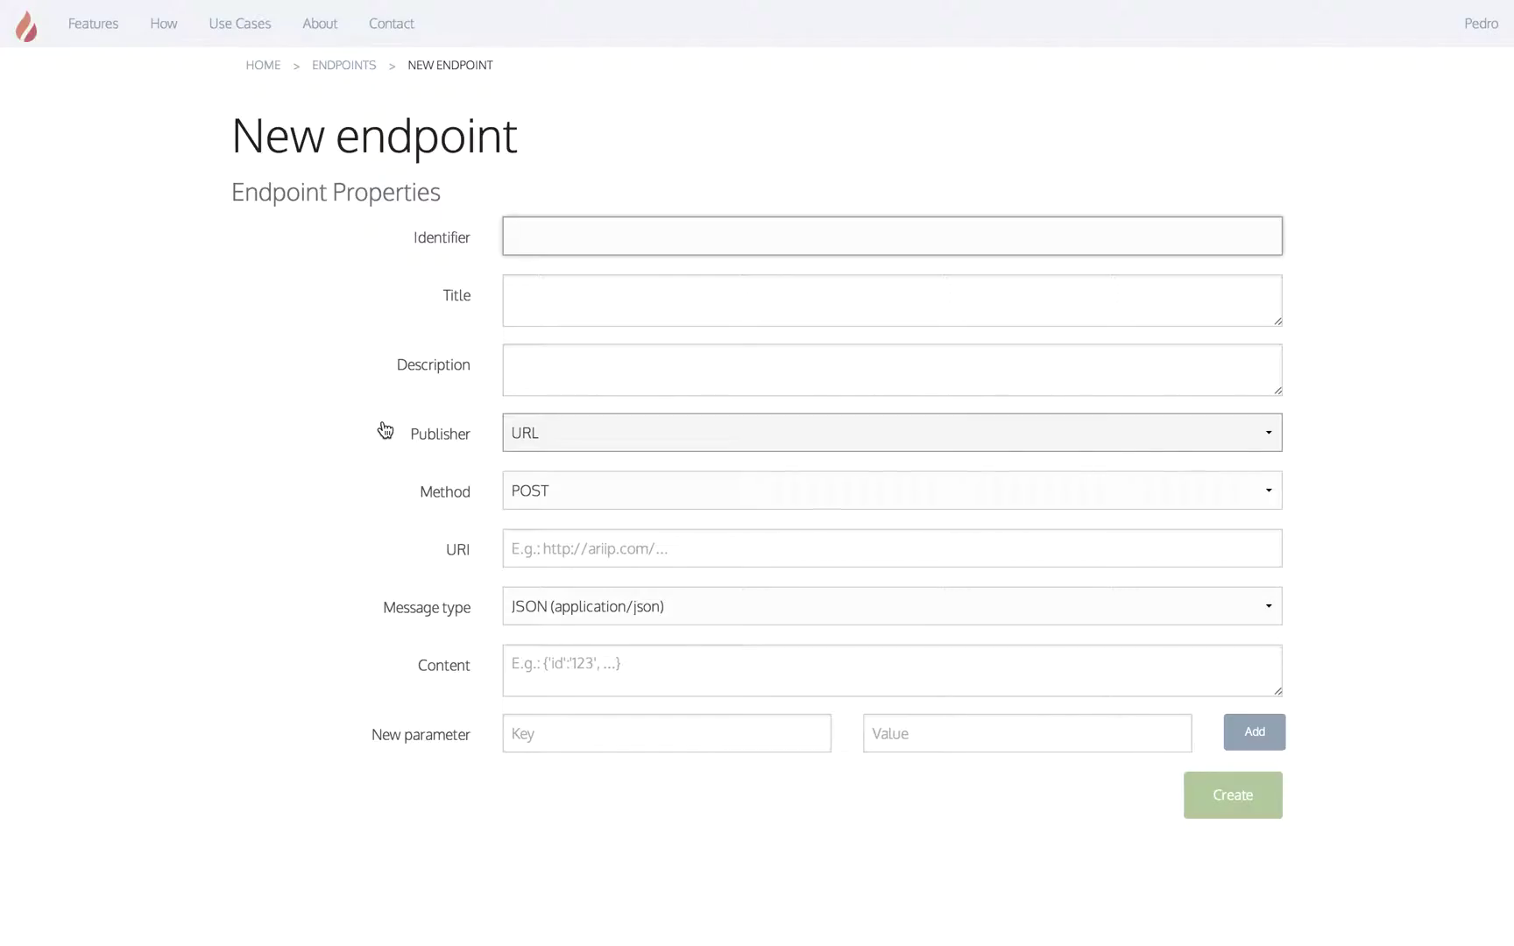
# Step: Look through the available publisher types and examine the form fields that Email and File each require
pyautogui.click(598, 434)
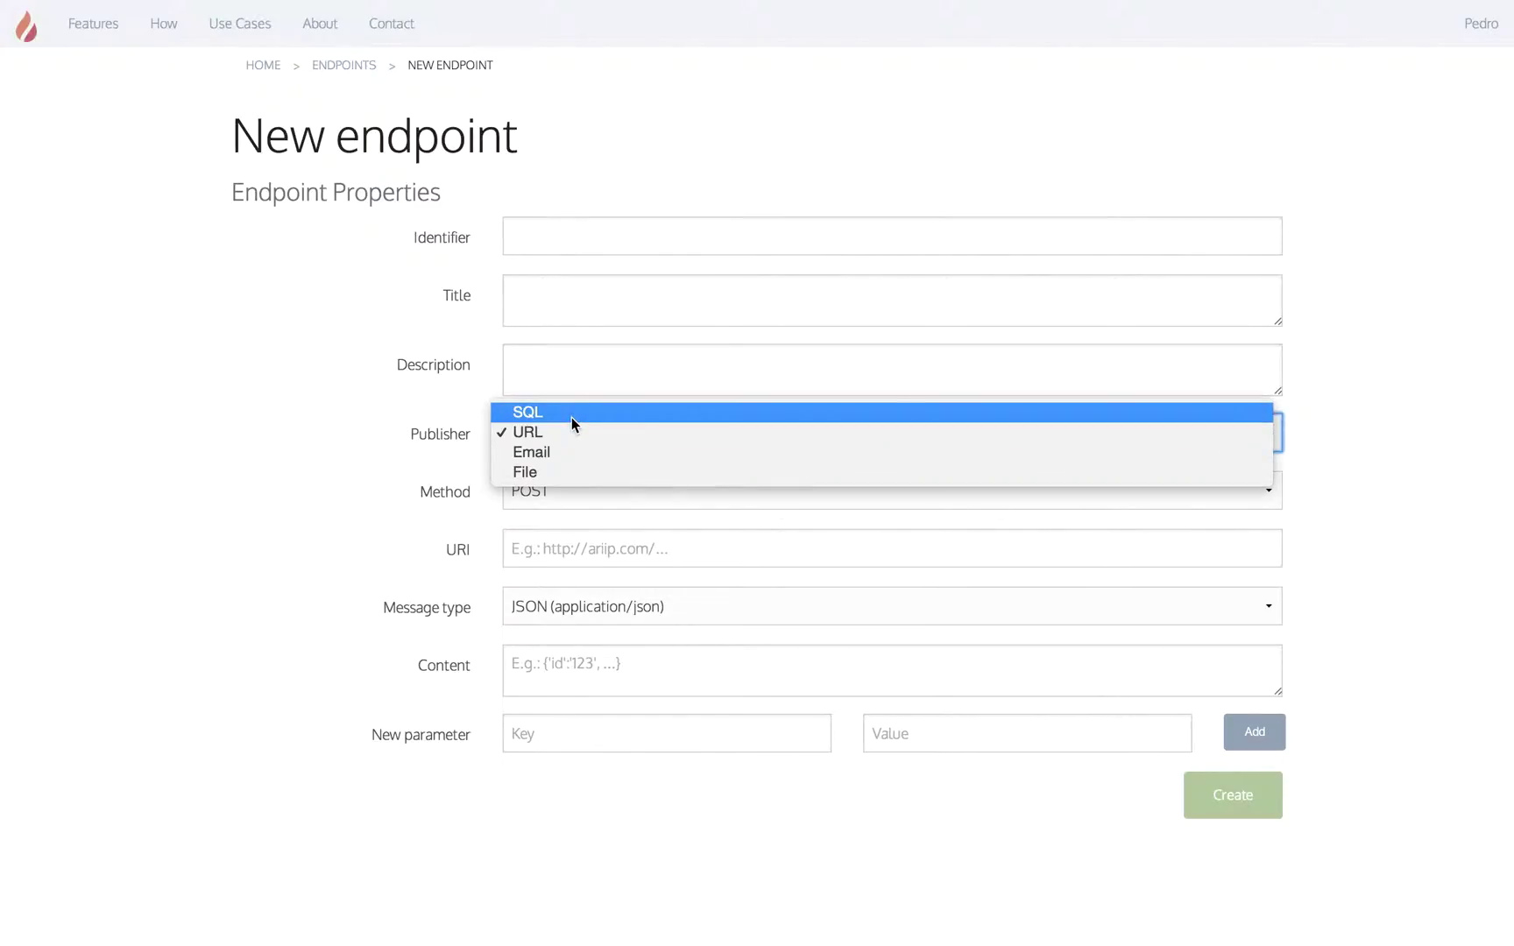
pyautogui.click(571, 419)
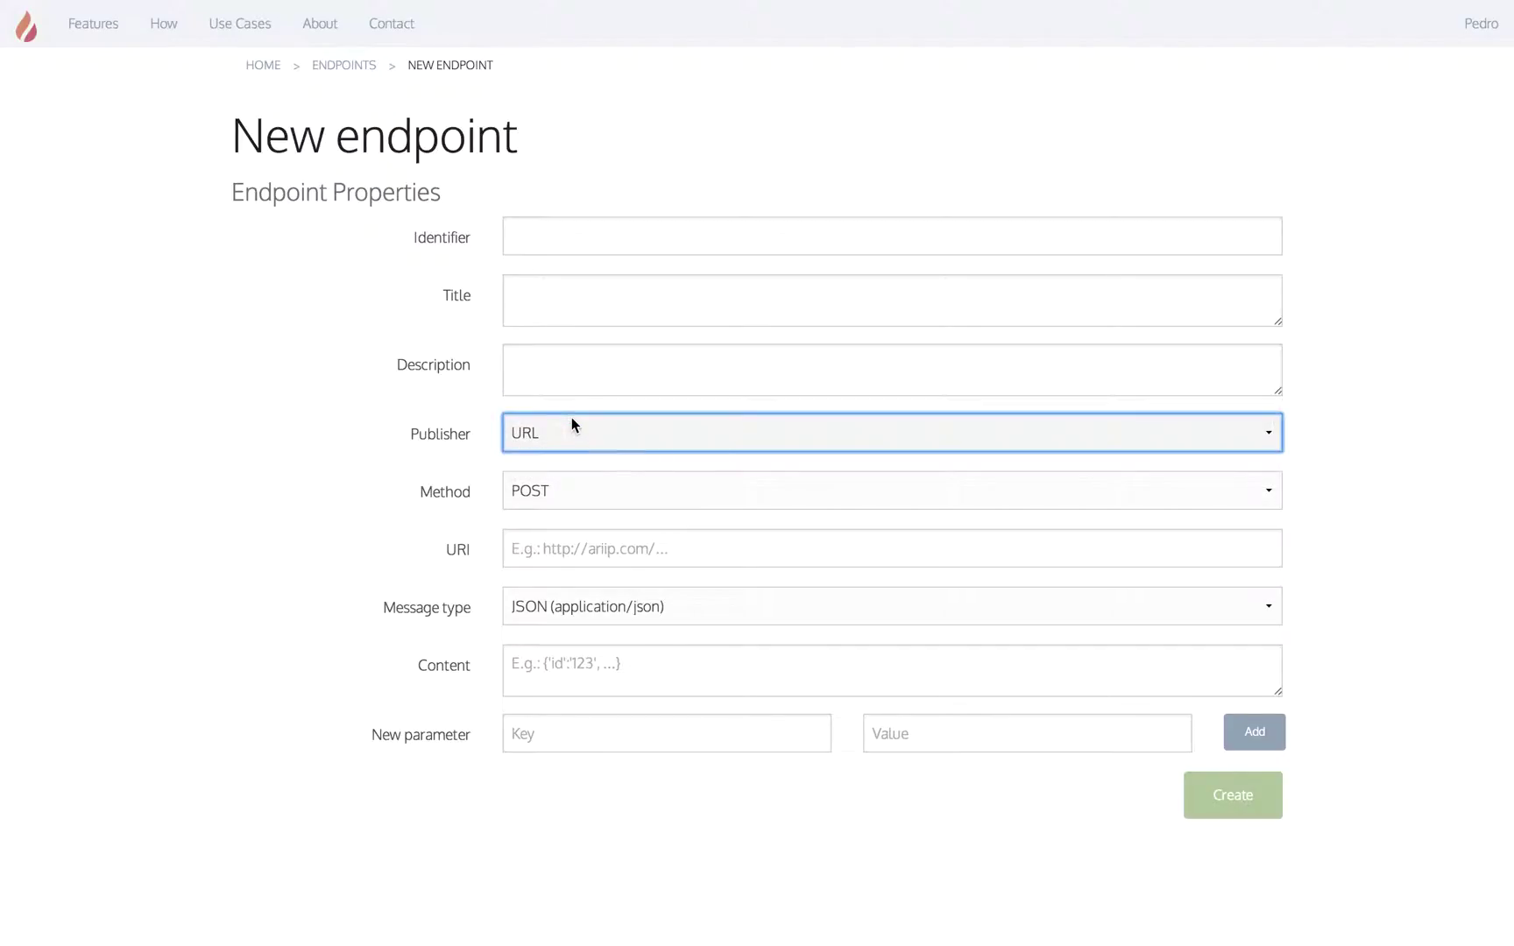
pyautogui.click(552, 424)
pyautogui.click(543, 448)
pyautogui.click(536, 453)
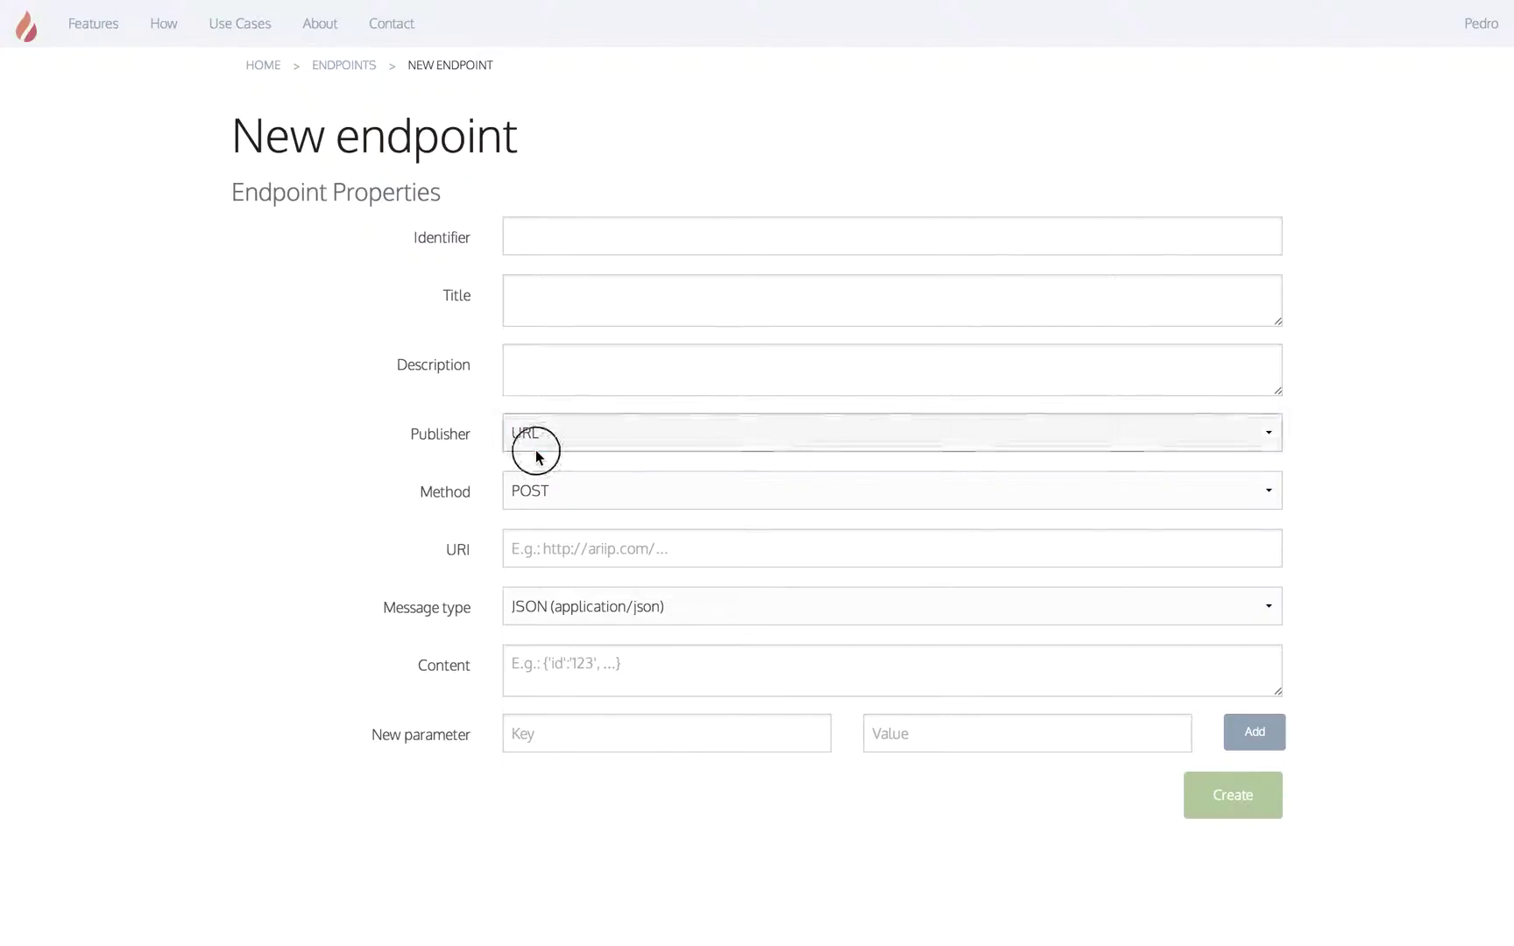
pyautogui.click(530, 454)
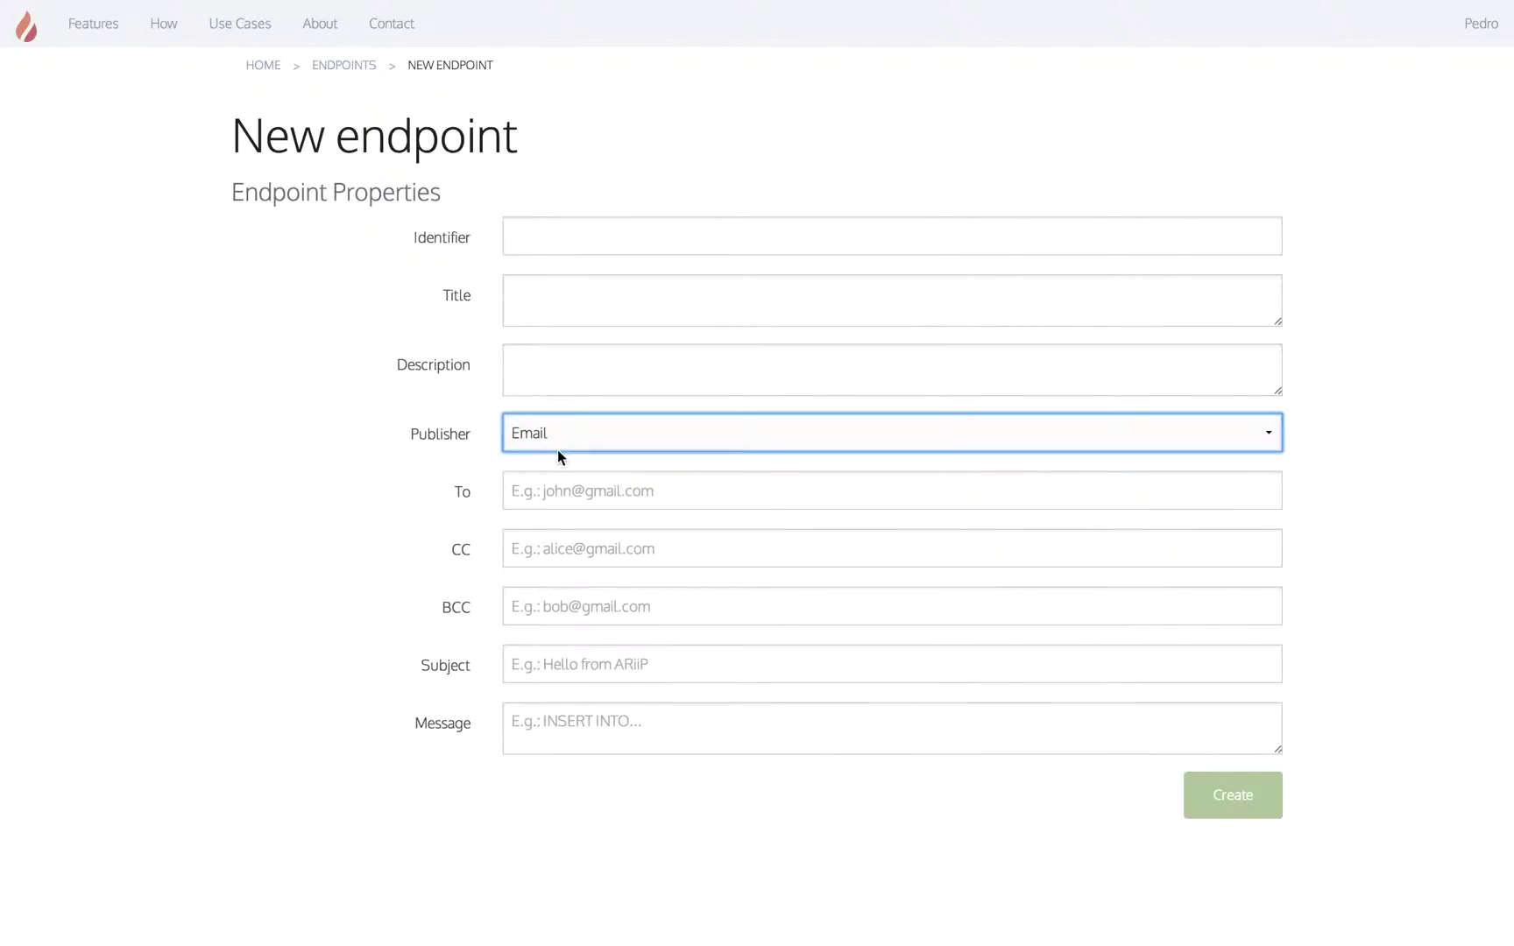
pyautogui.click(563, 445)
pyautogui.click(550, 456)
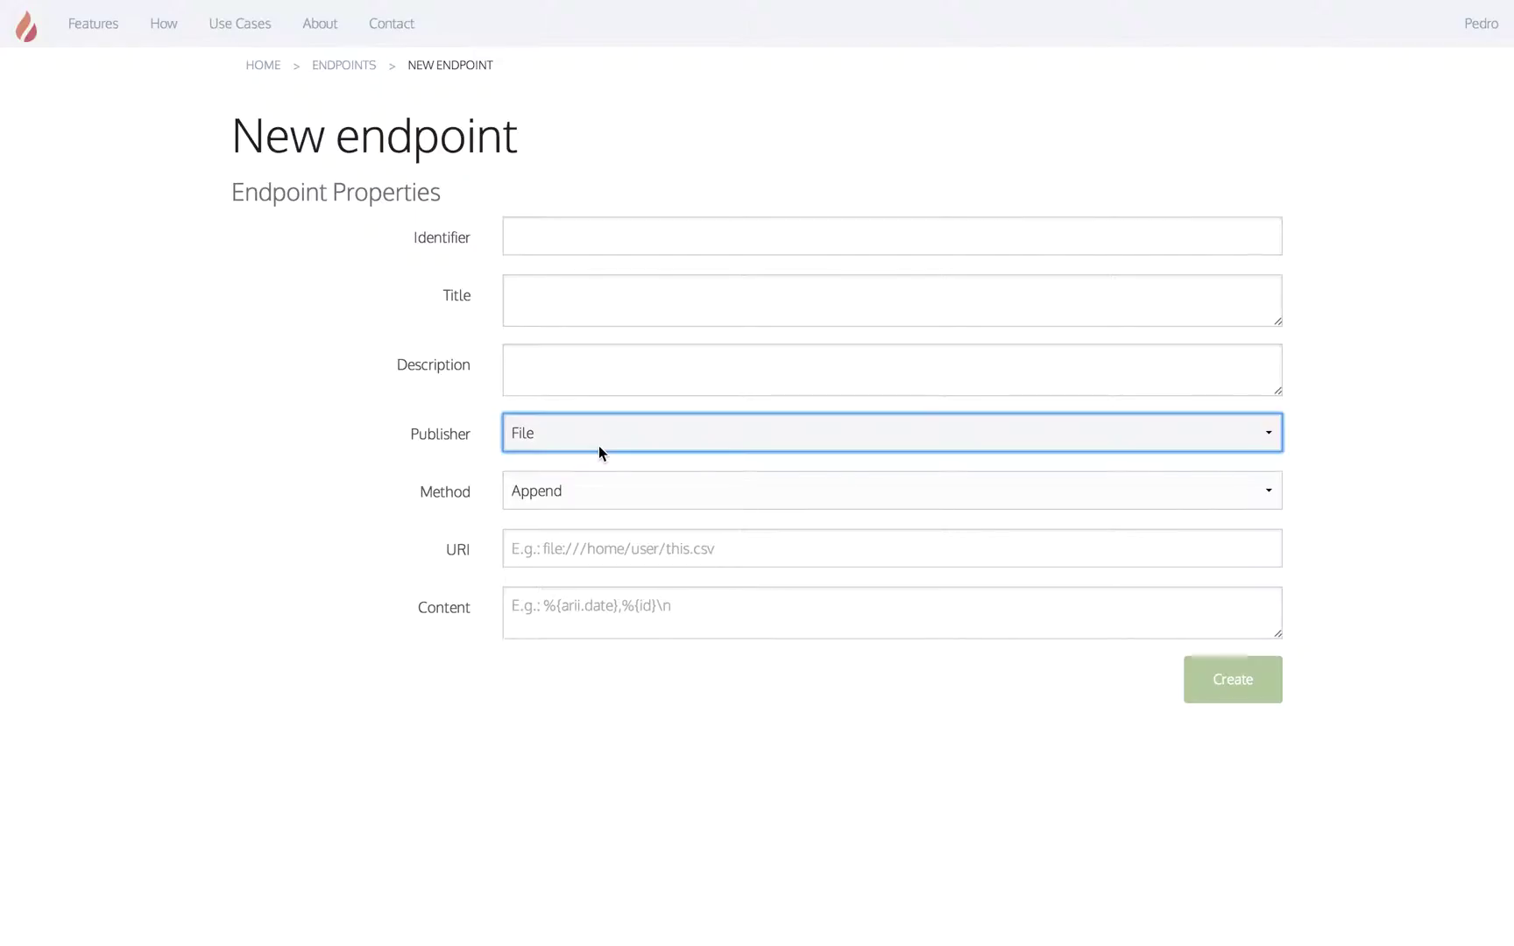
# Step: Enter "endpoint test" as the new endpoint's identifier and "Endpoint Test" as its title
pyautogui.click(568, 230)
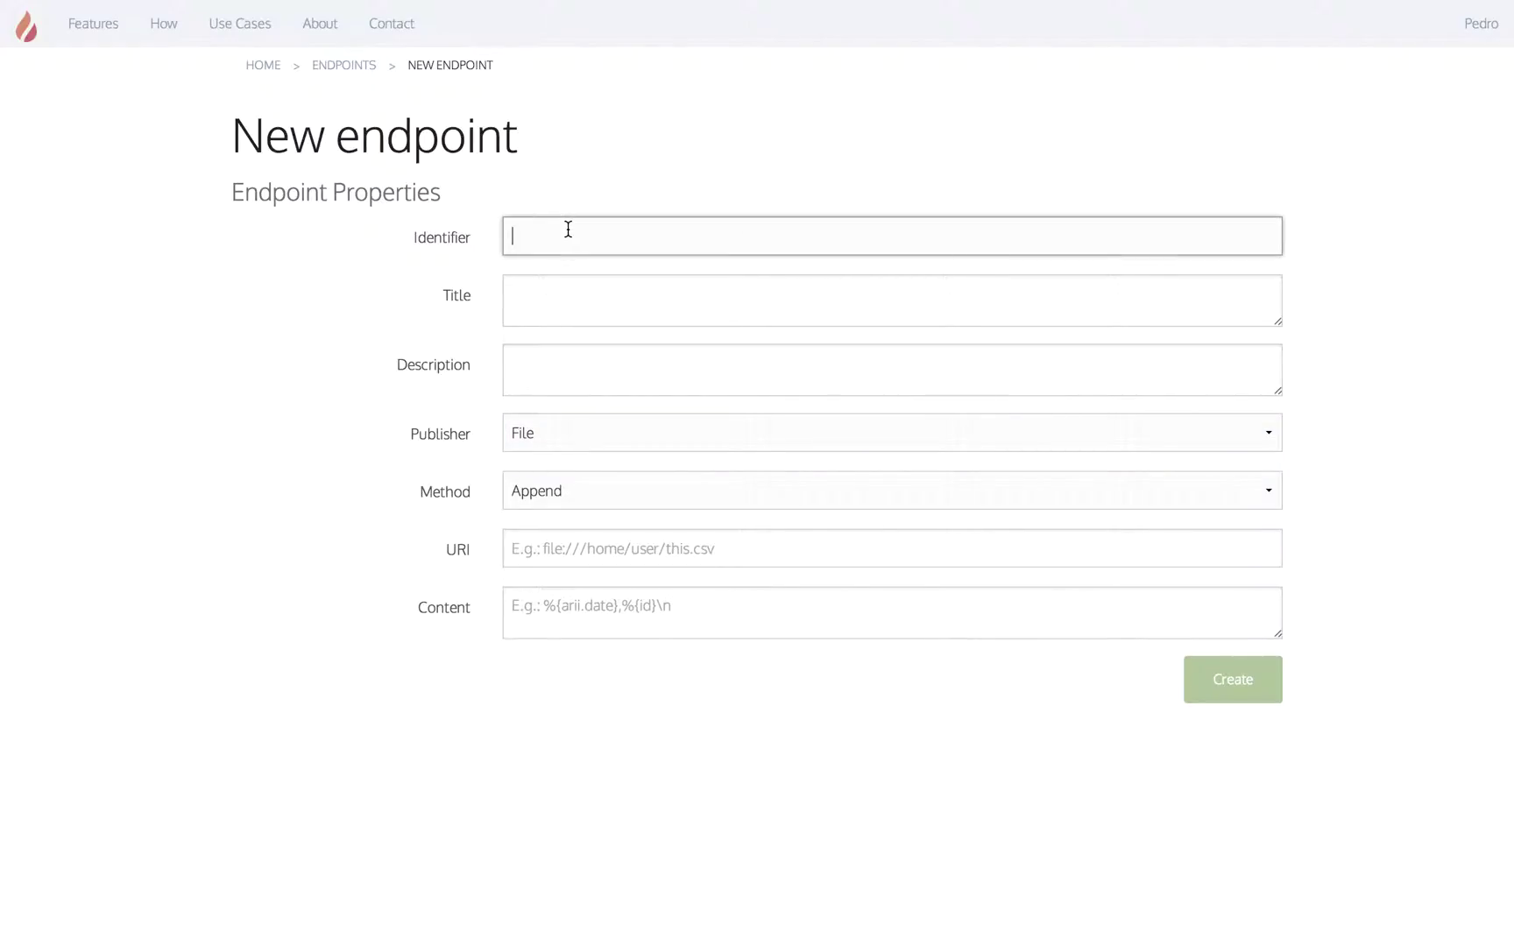
pyautogui.write('endopoint')
pyautogui.press('BackSpace')
pyautogui.press('BackSpace')
pyautogui.press('BackSpace')
pyautogui.press('BackSpace')
pyautogui.press('BackSpace')
pyautogui.press('BackSpace')
pyautogui.write('point test')
pyautogui.press('Tab')
pyautogui.write('Endpoint Test')
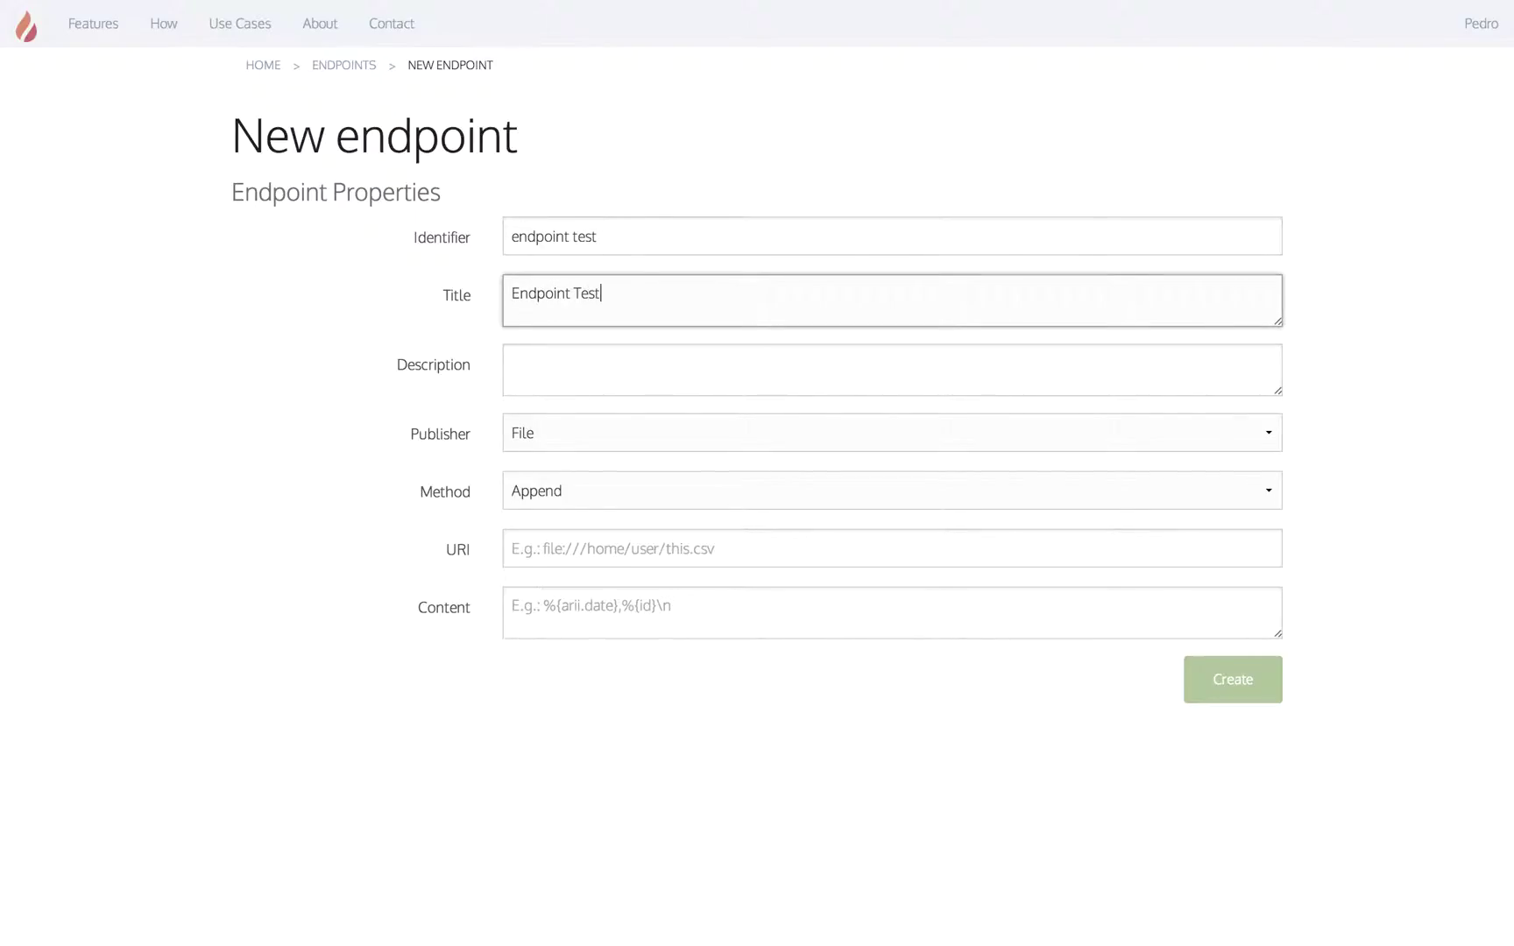
# Step: Fill in the endpoint's description as "Testing the endpoitns"
pyautogui.press('Tab')
pyautogui.write('Testing the endpoitn')
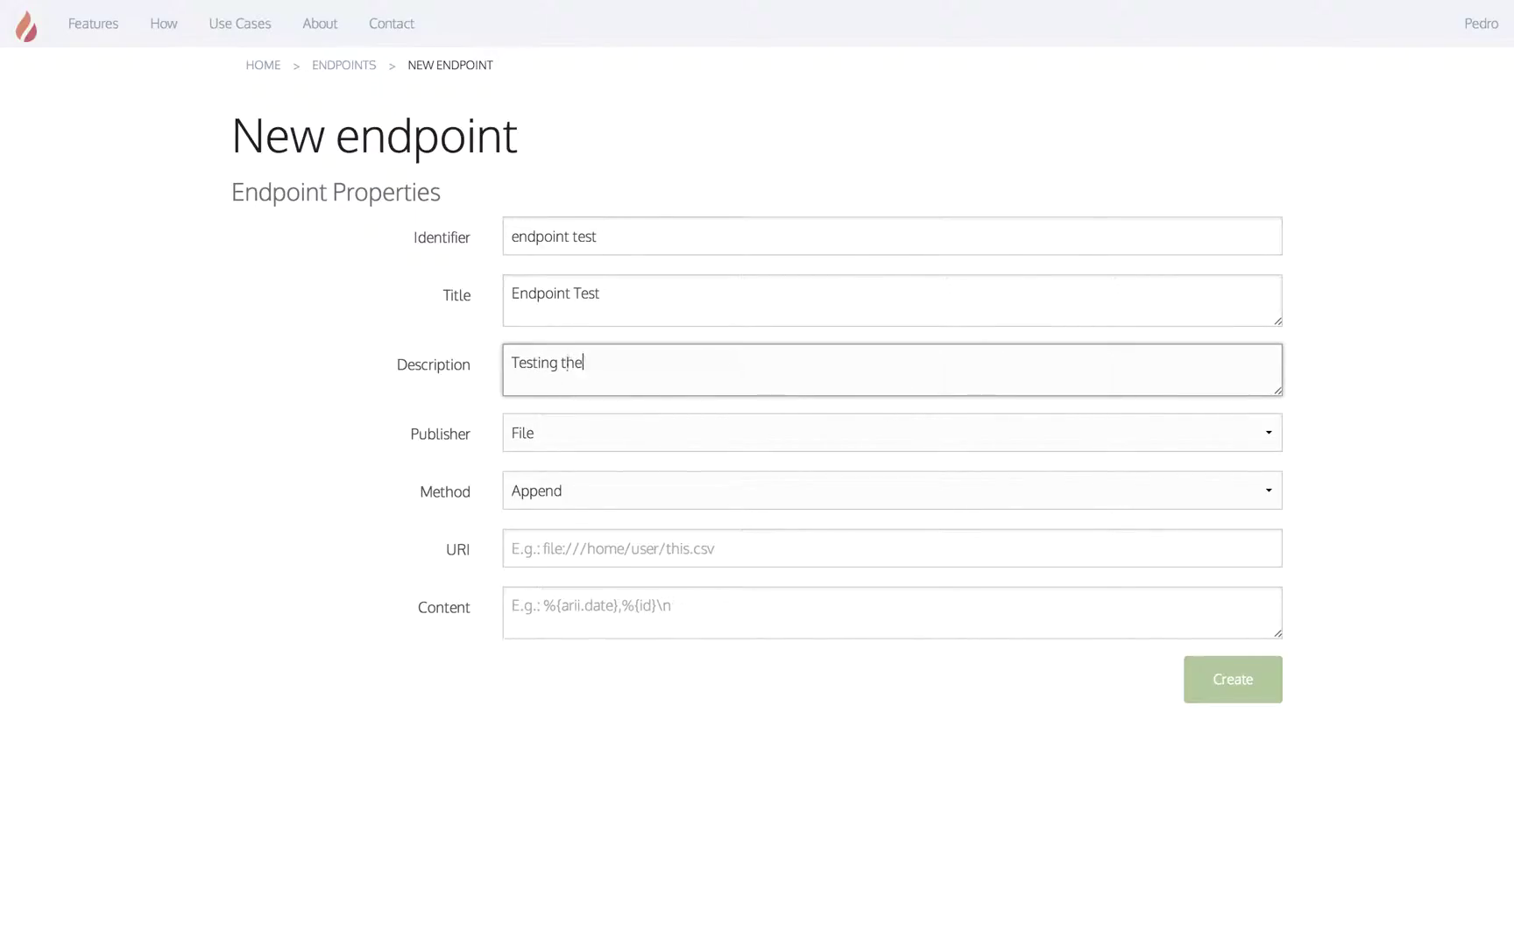
pyautogui.press('BackSpace')
pyautogui.press('BackSpace')
pyautogui.write('nt')
# Step: Switch the publisher to SQL and examine its connection fields and the available database servers
pyautogui.click(568, 433)
pyautogui.click(561, 375)
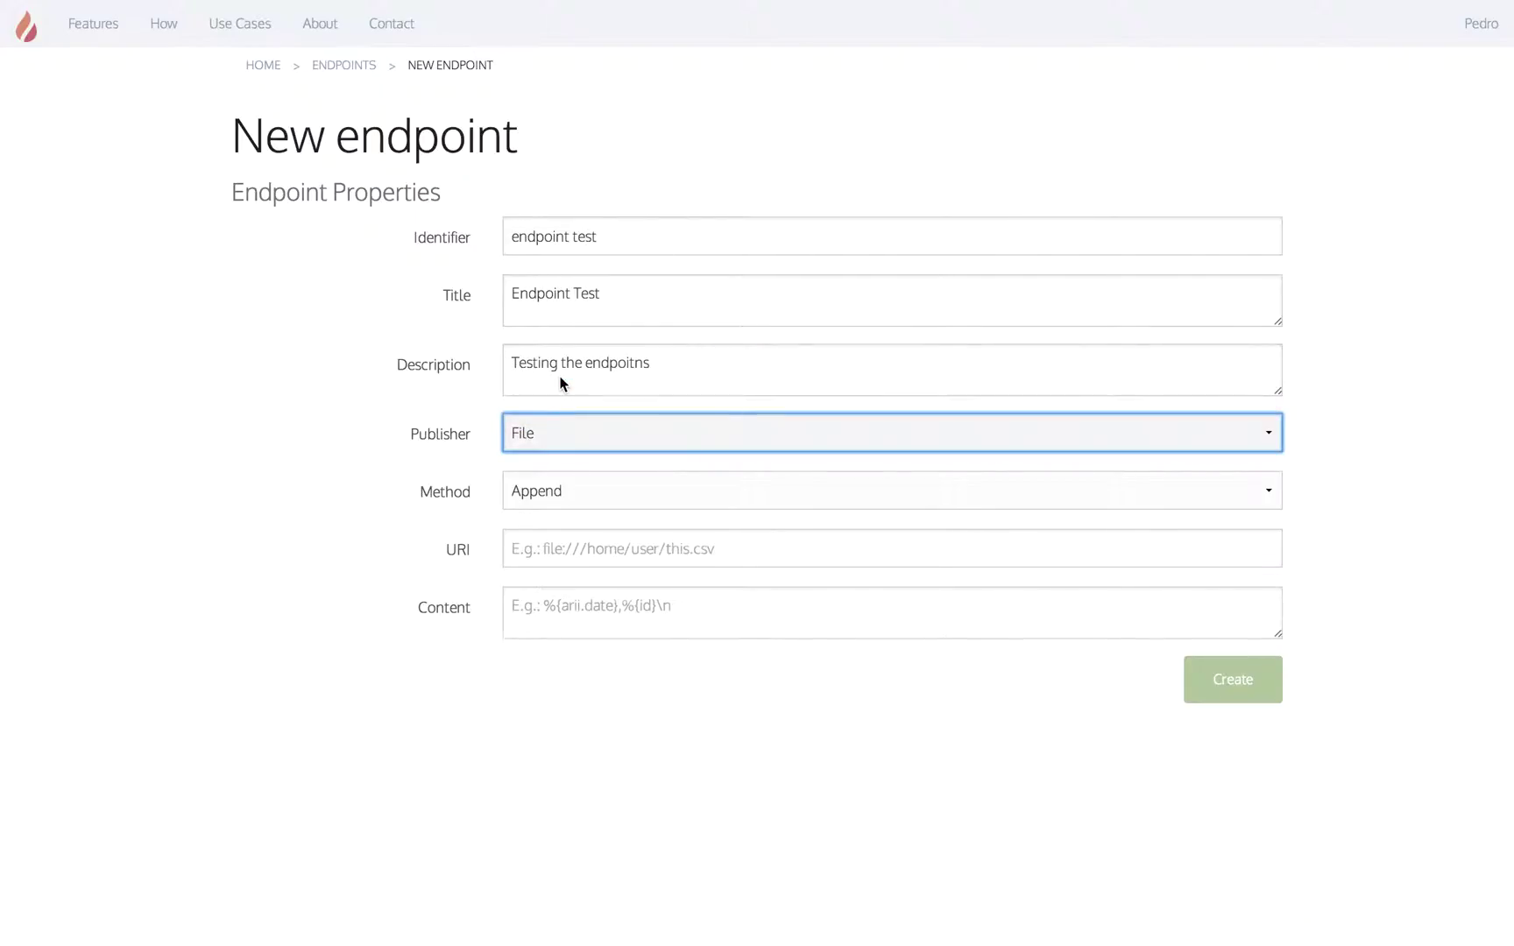
pyautogui.scroll(-1, 473, 487)
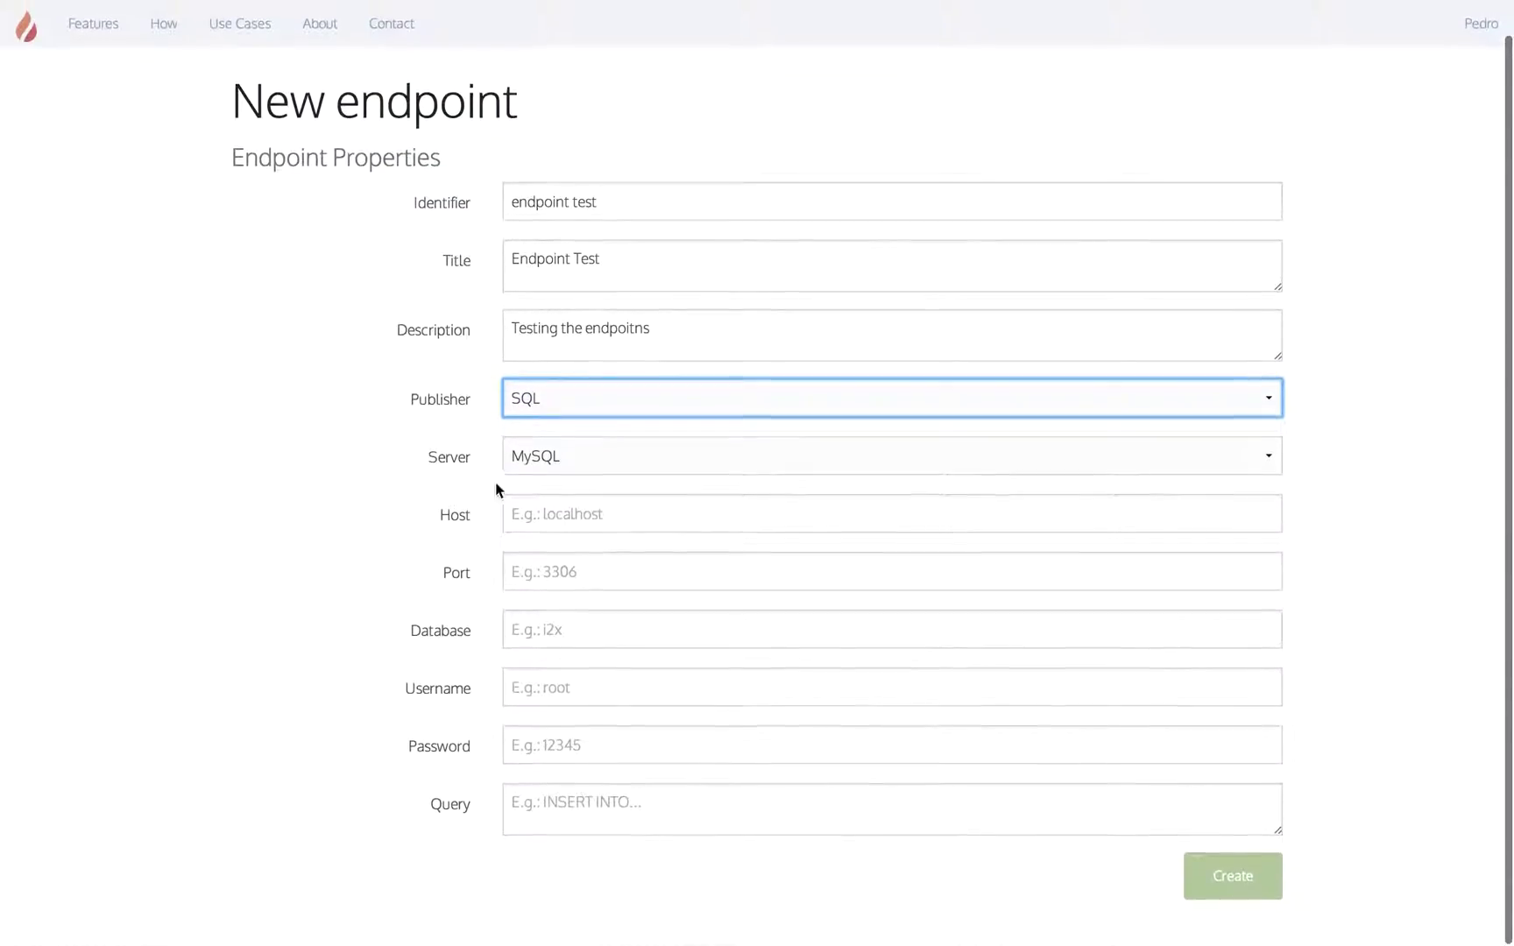
pyautogui.click(567, 456)
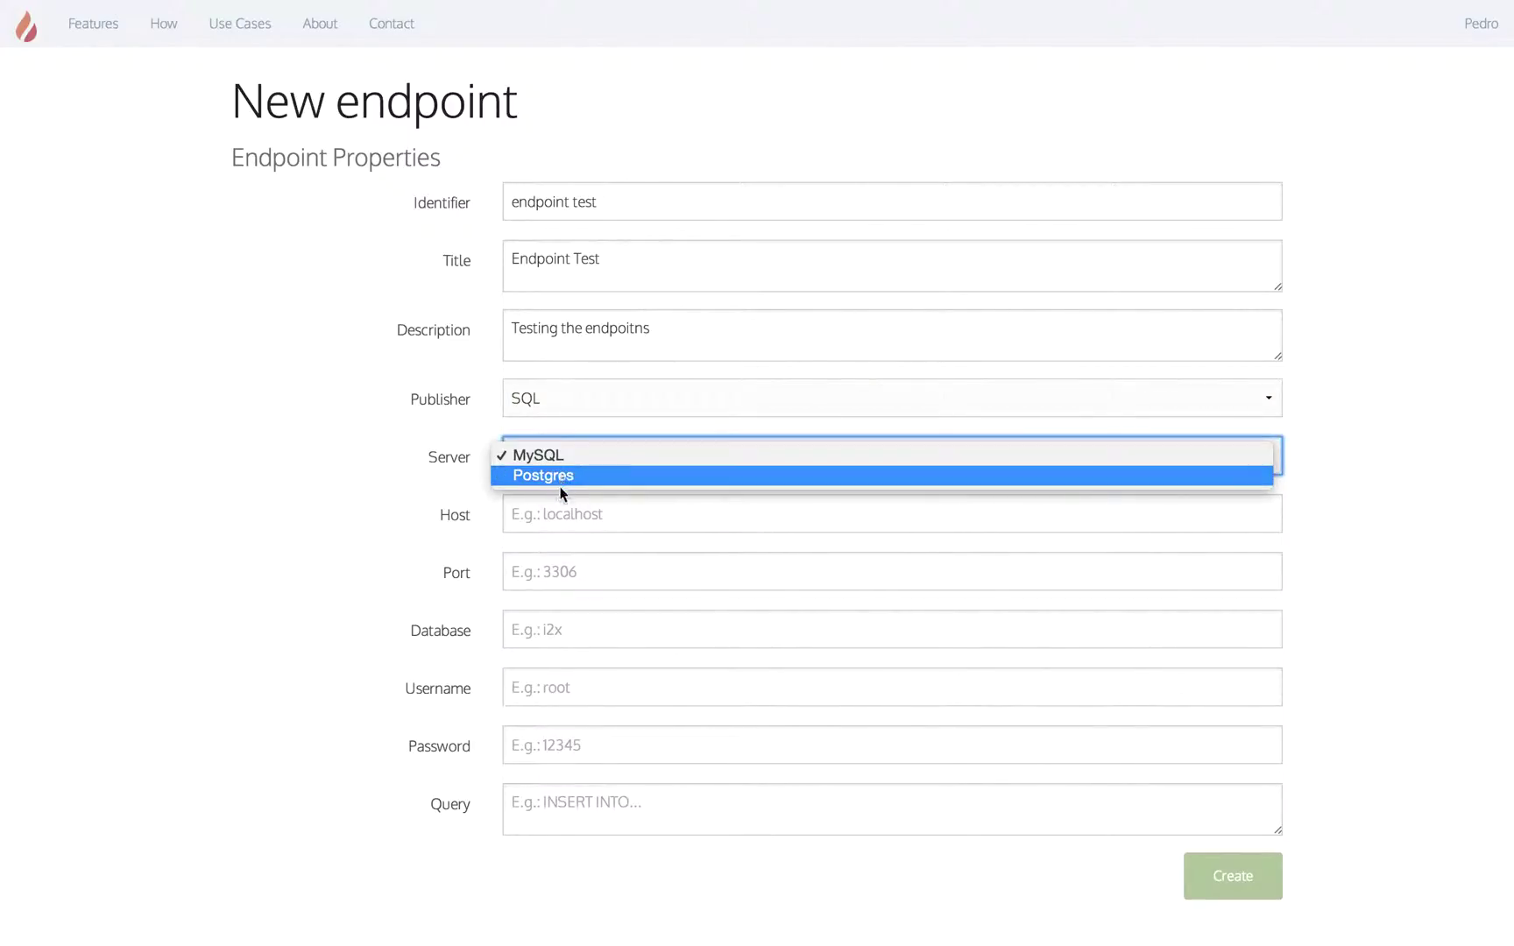
pyautogui.click(555, 524)
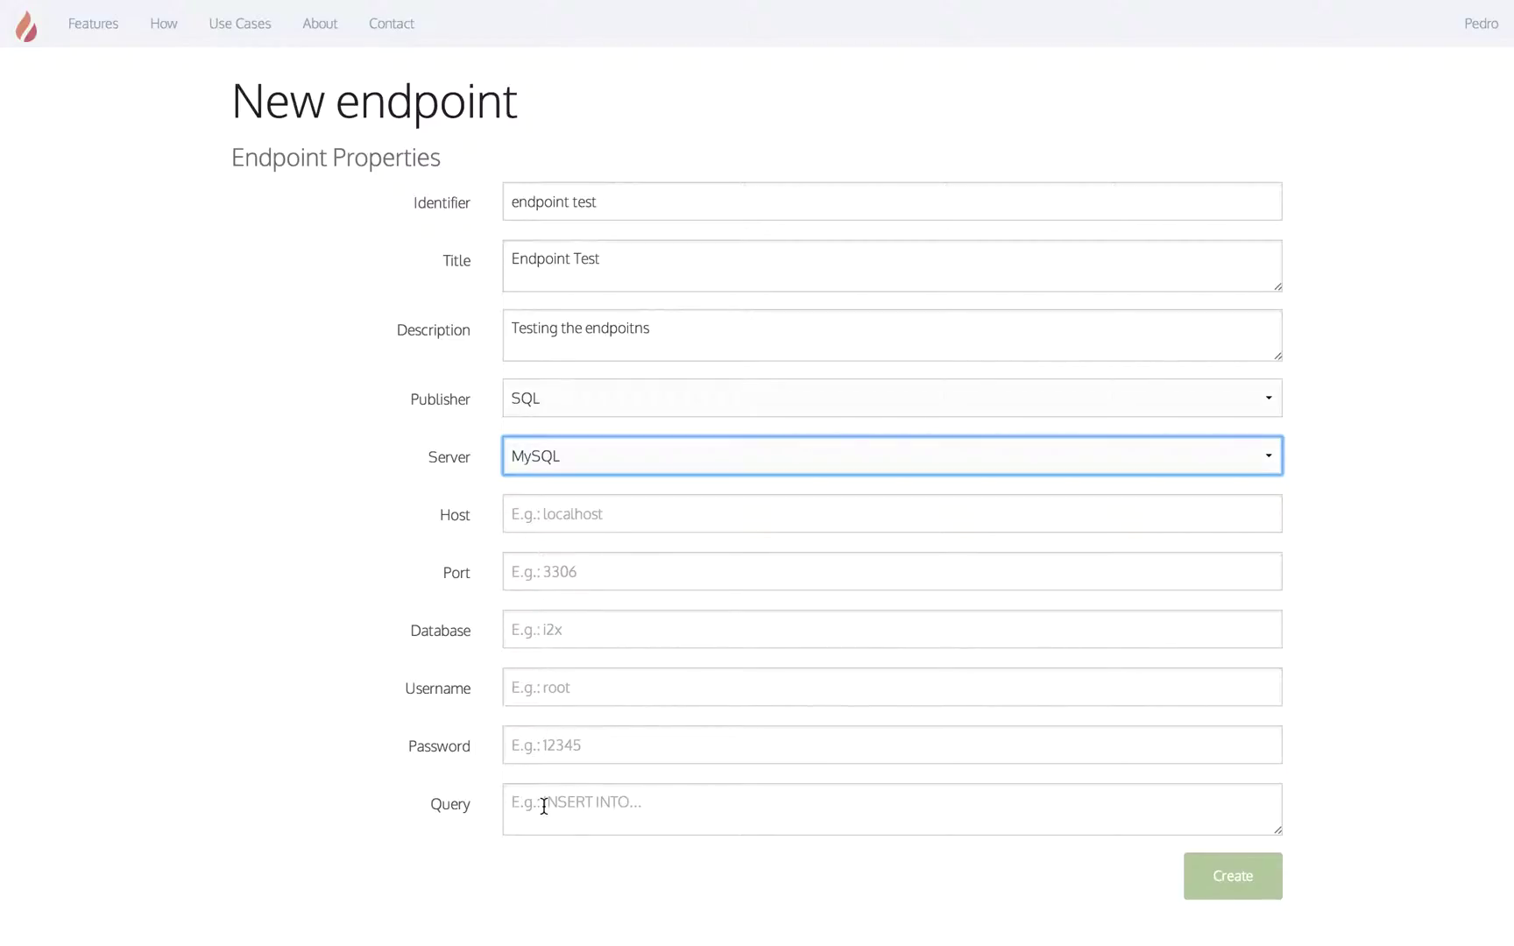
pyautogui.click(673, 456)
pyautogui.click(644, 404)
# Step: Switch the publisher to URL and examine its request method and message type choices
pyautogui.click(632, 401)
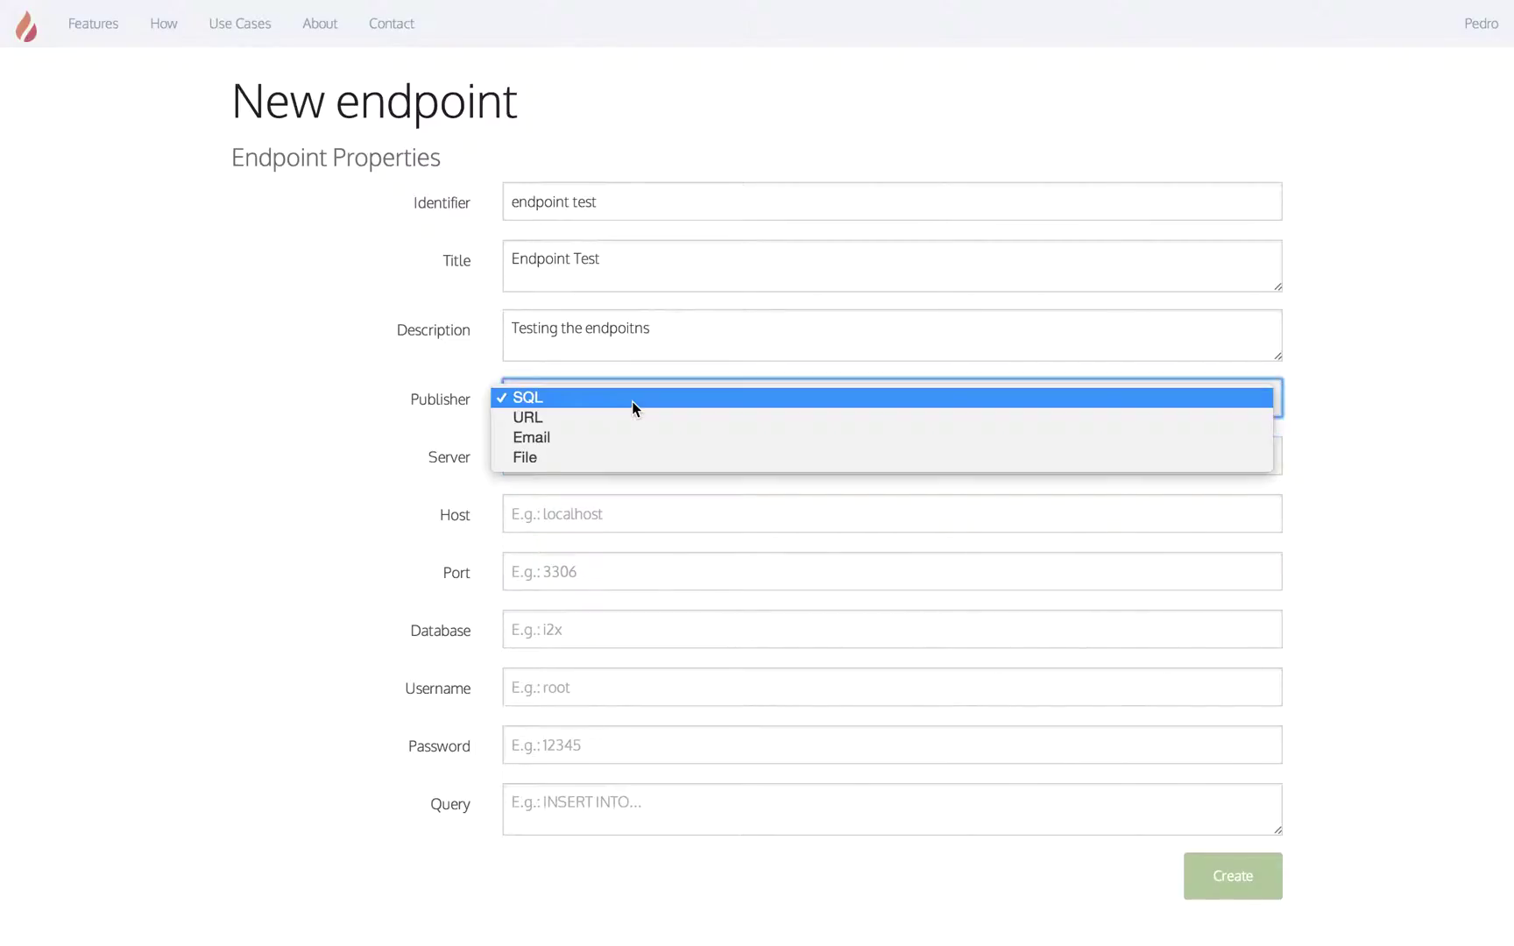
pyautogui.click(605, 424)
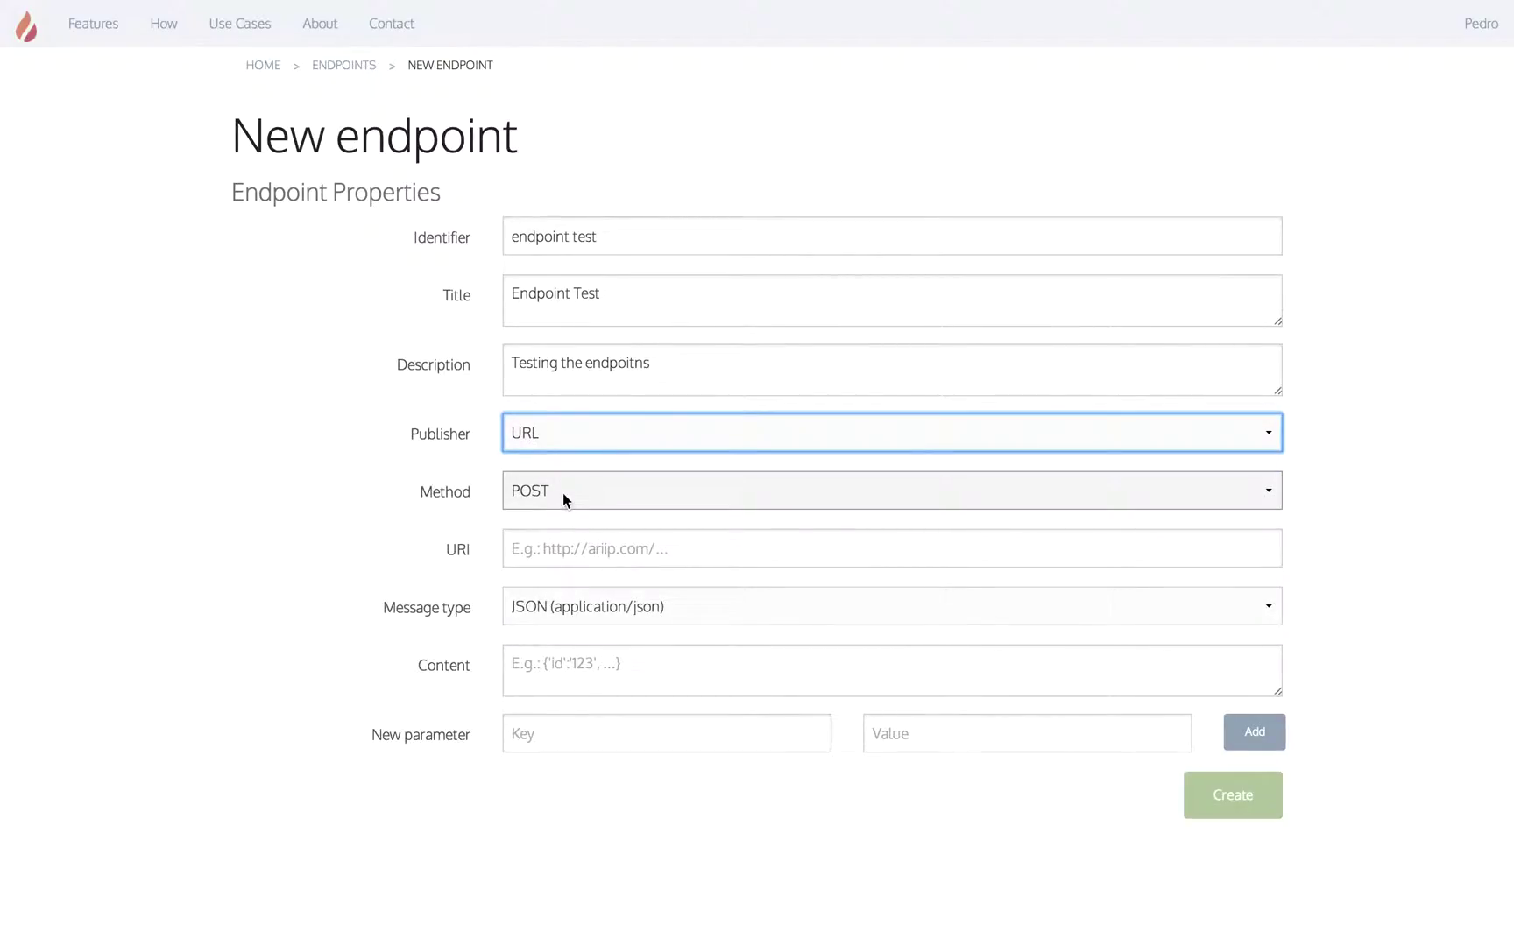
pyautogui.click(563, 492)
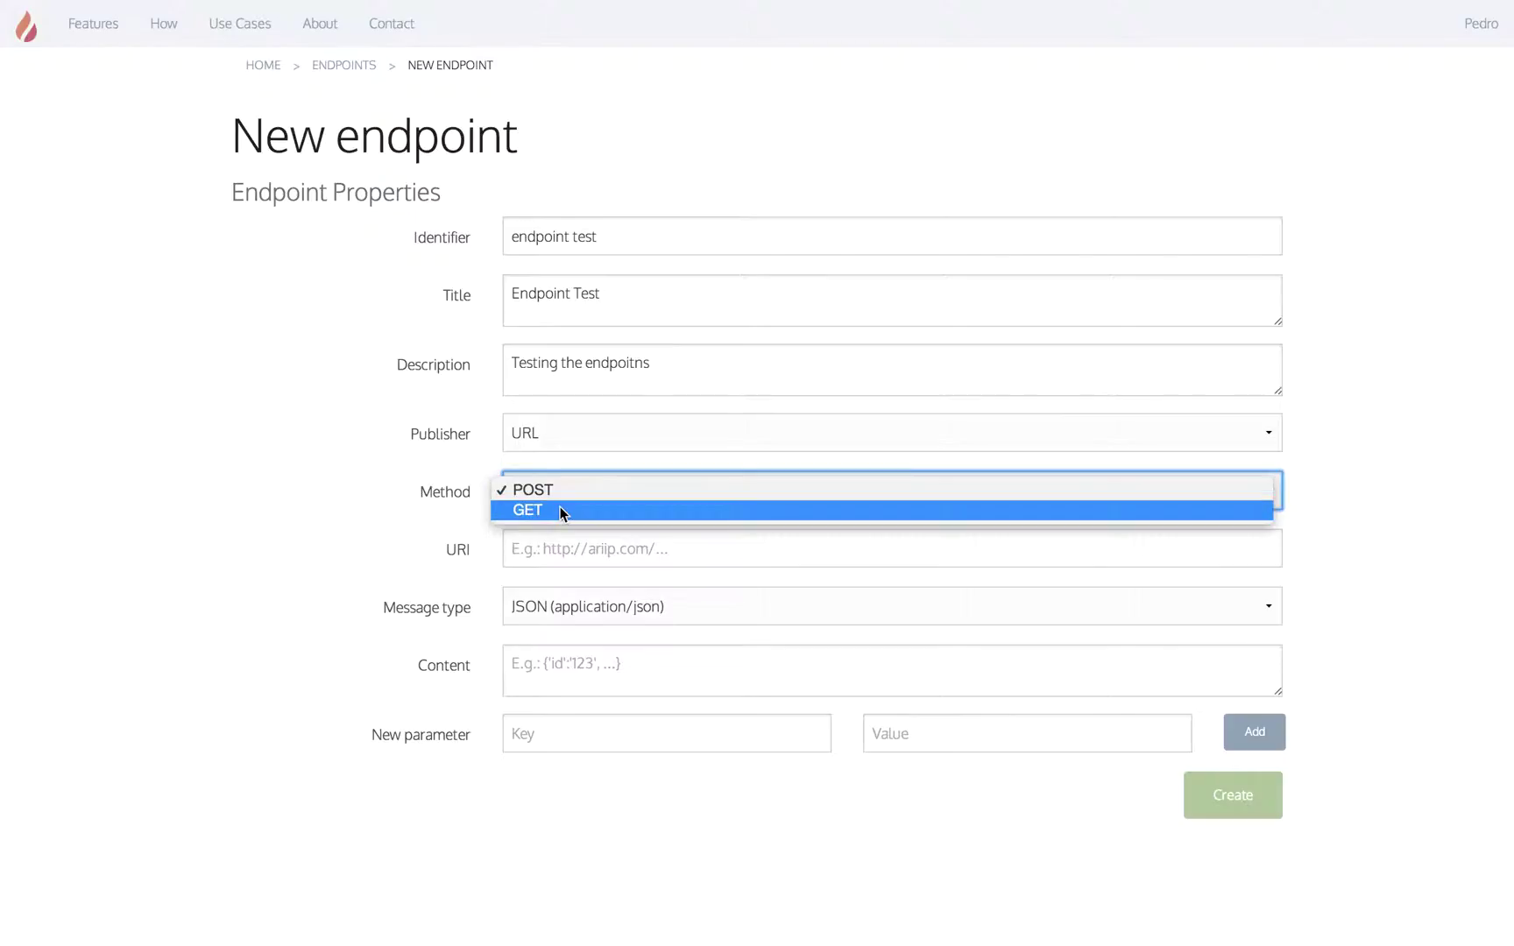
pyautogui.click(446, 520)
pyautogui.click(532, 552)
pyautogui.click(551, 606)
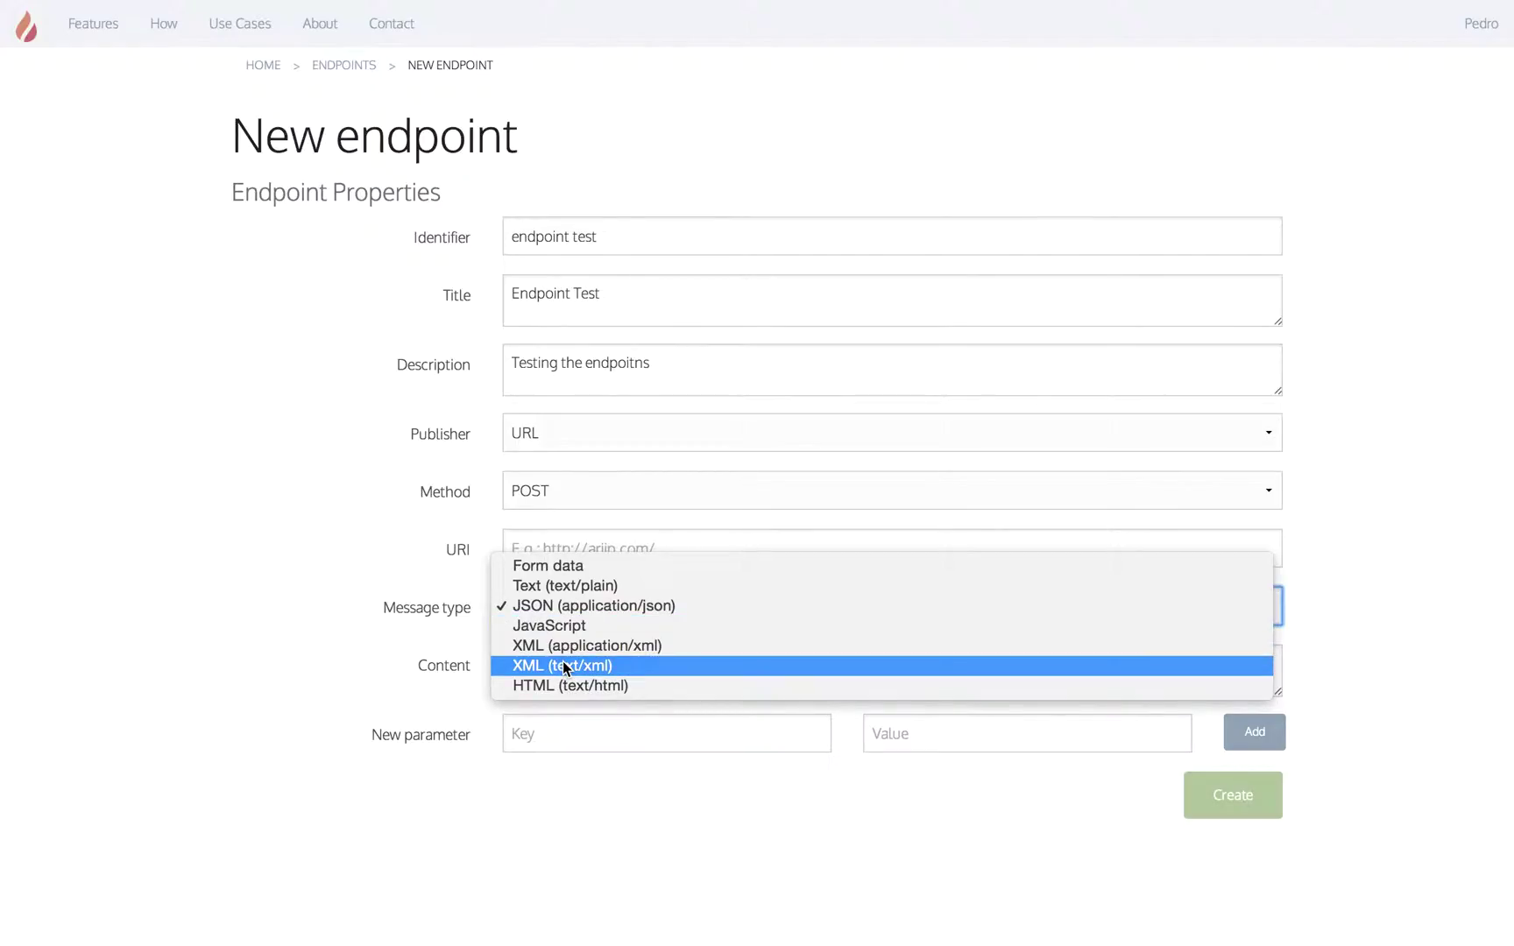
pyautogui.click(453, 654)
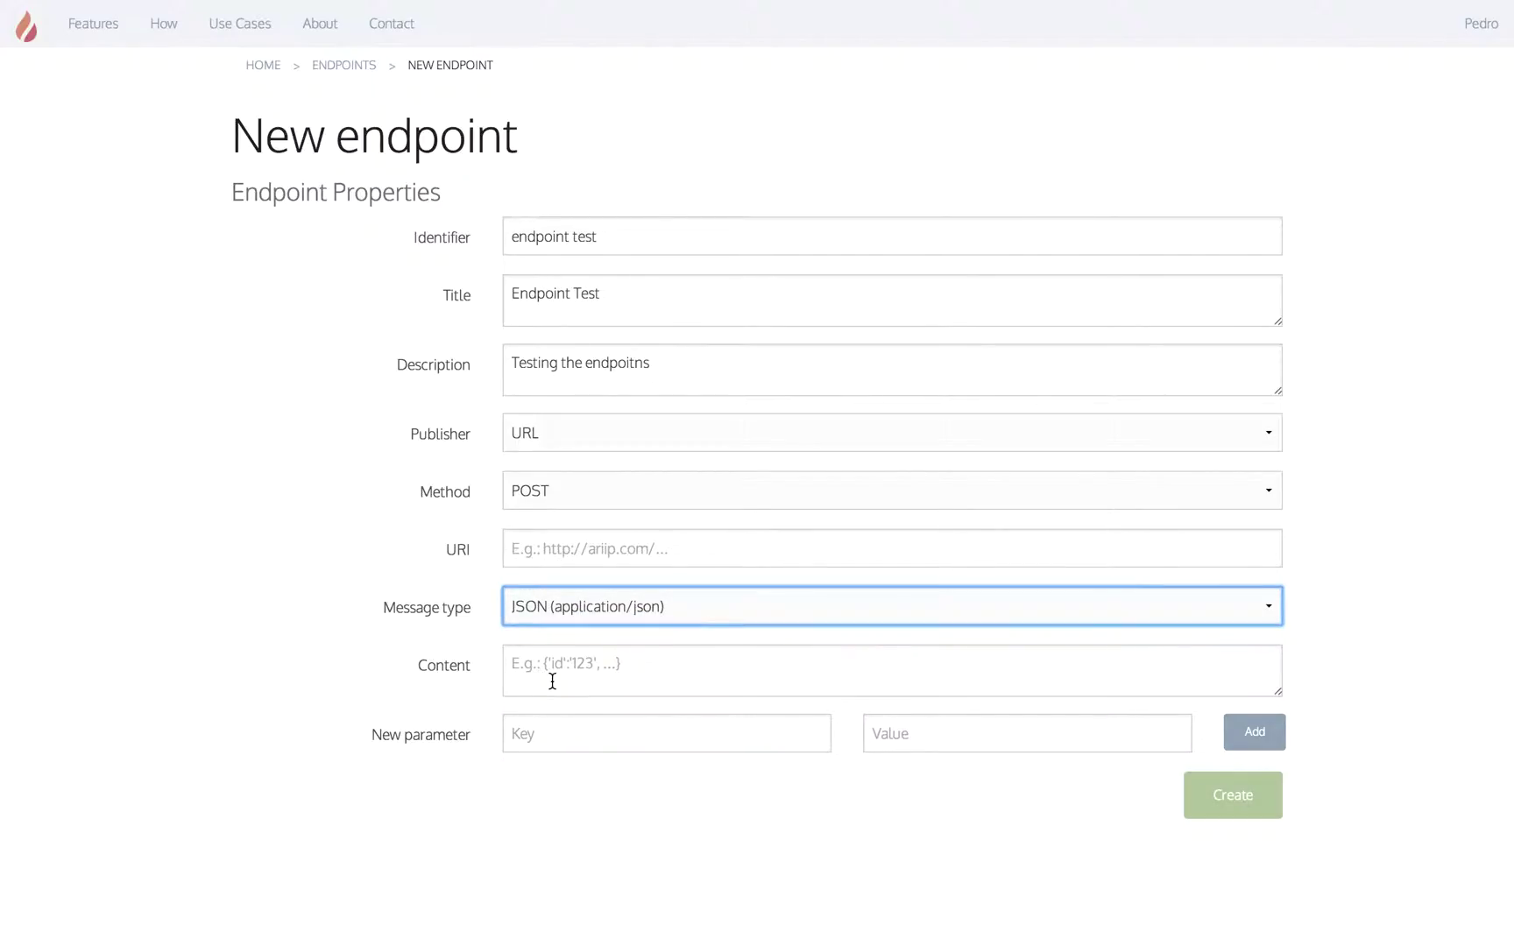
# Step: Set the URL publisher's message type to Form data and inspect the key and value fields for a new parameter
pyautogui.click(551, 613)
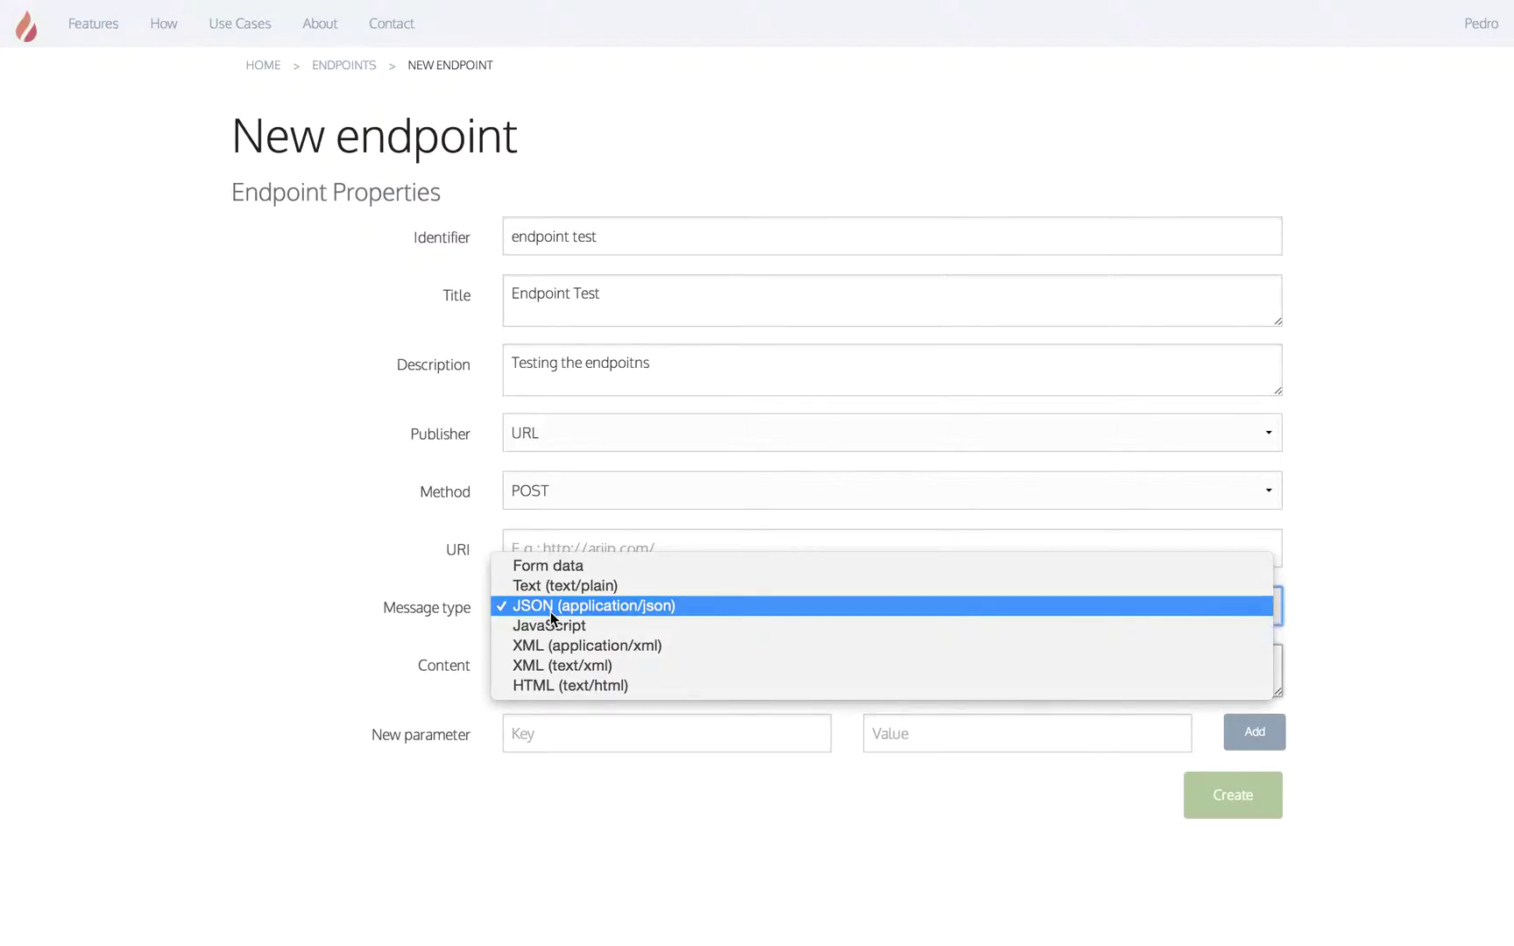
pyautogui.click(541, 567)
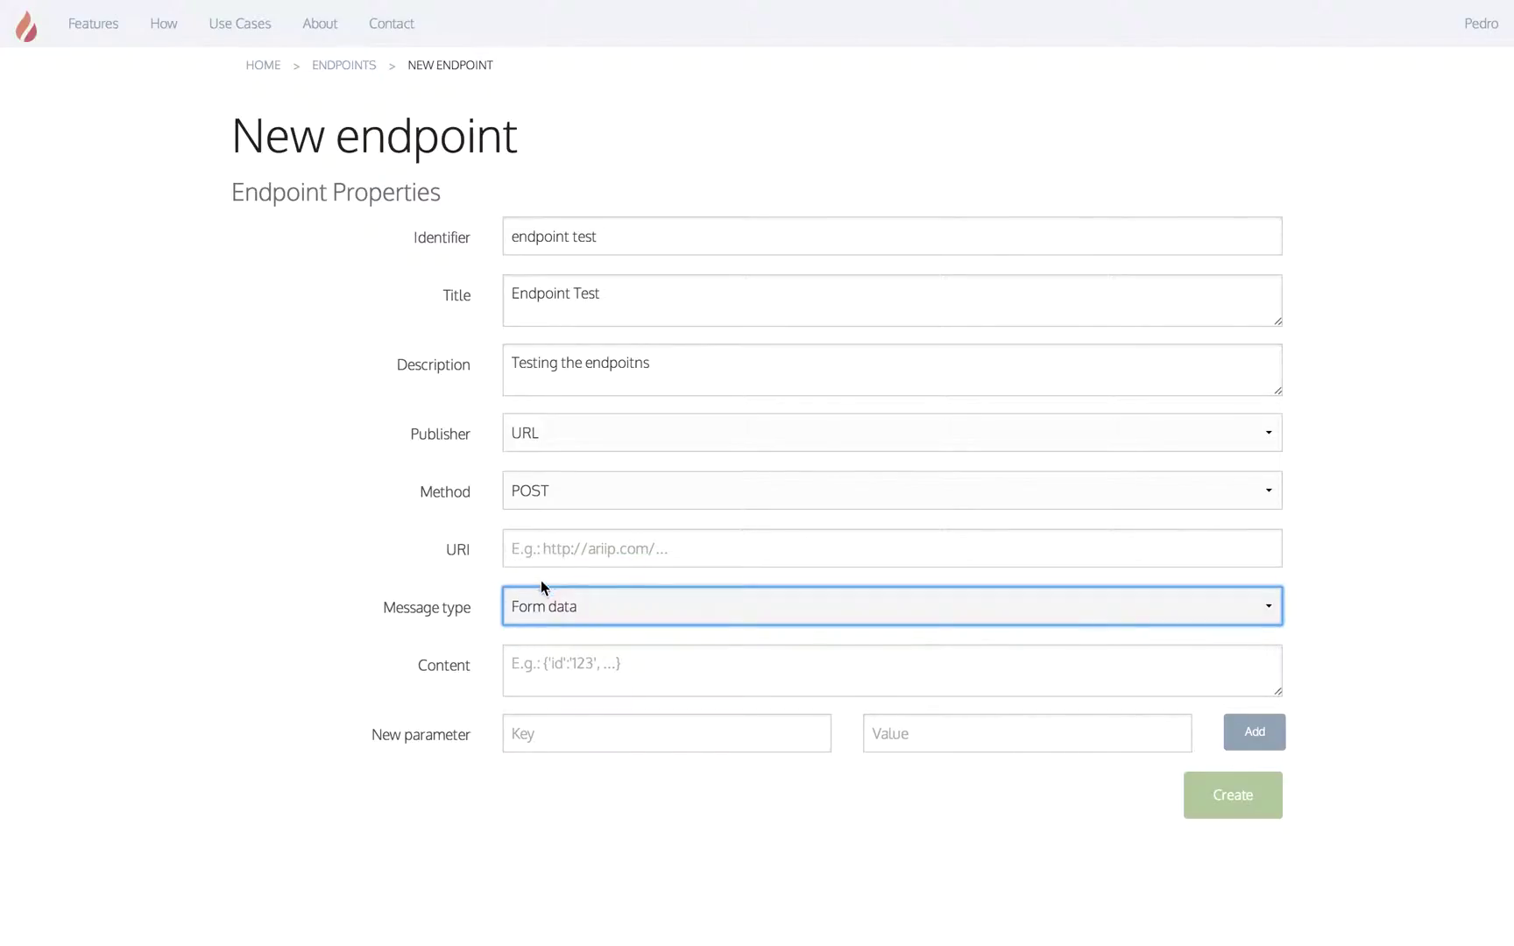
pyautogui.click(541, 733)
pyautogui.click(936, 737)
pyautogui.click(794, 744)
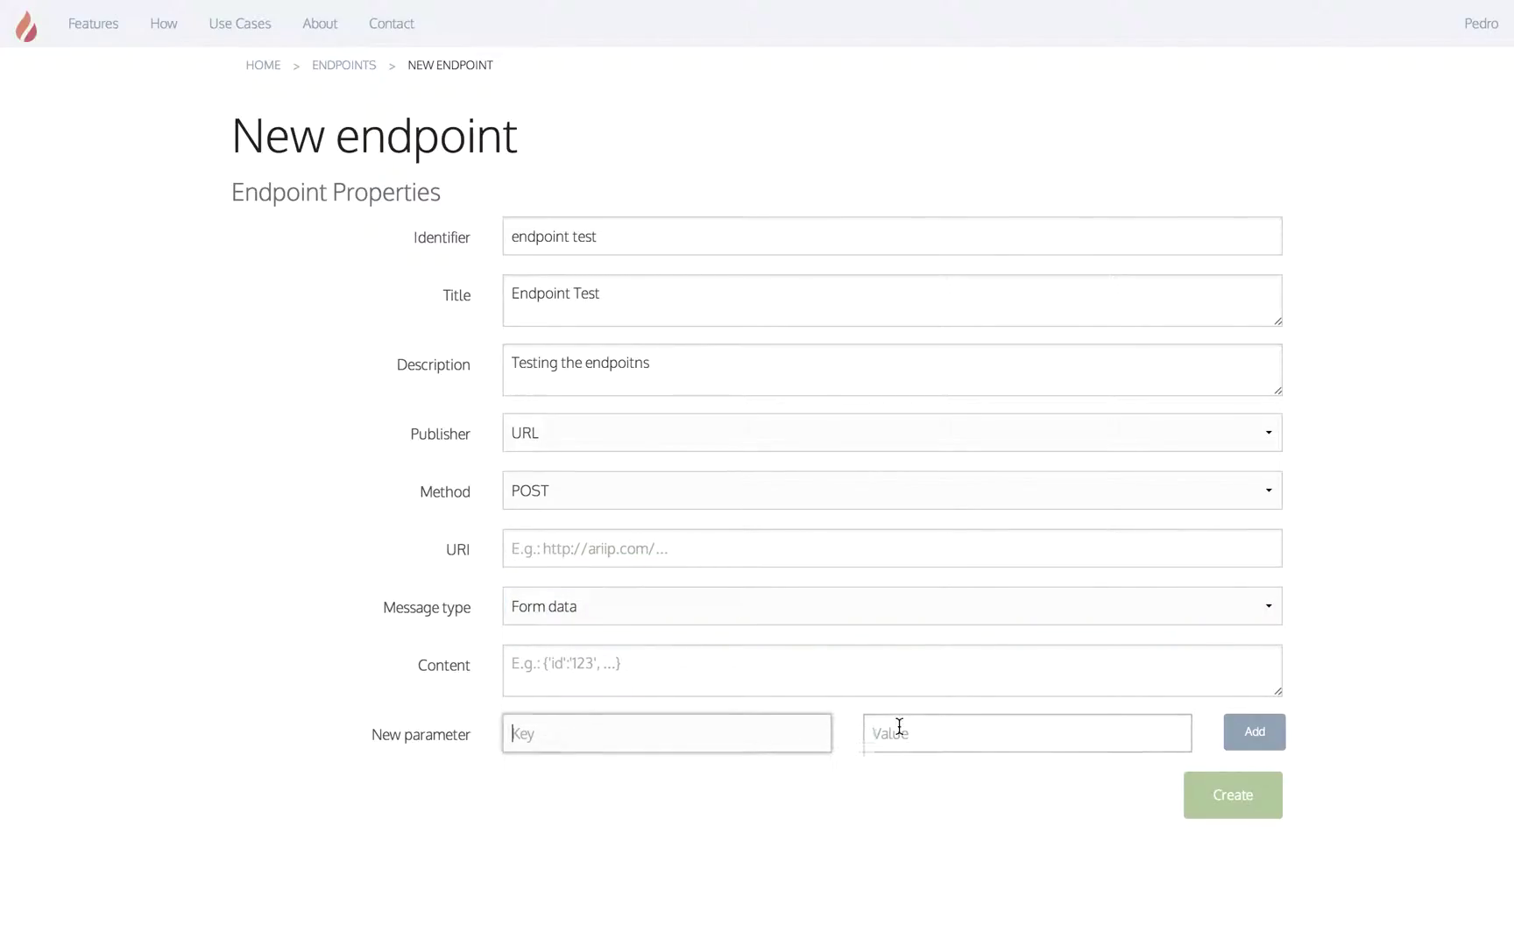
pyautogui.click(717, 501)
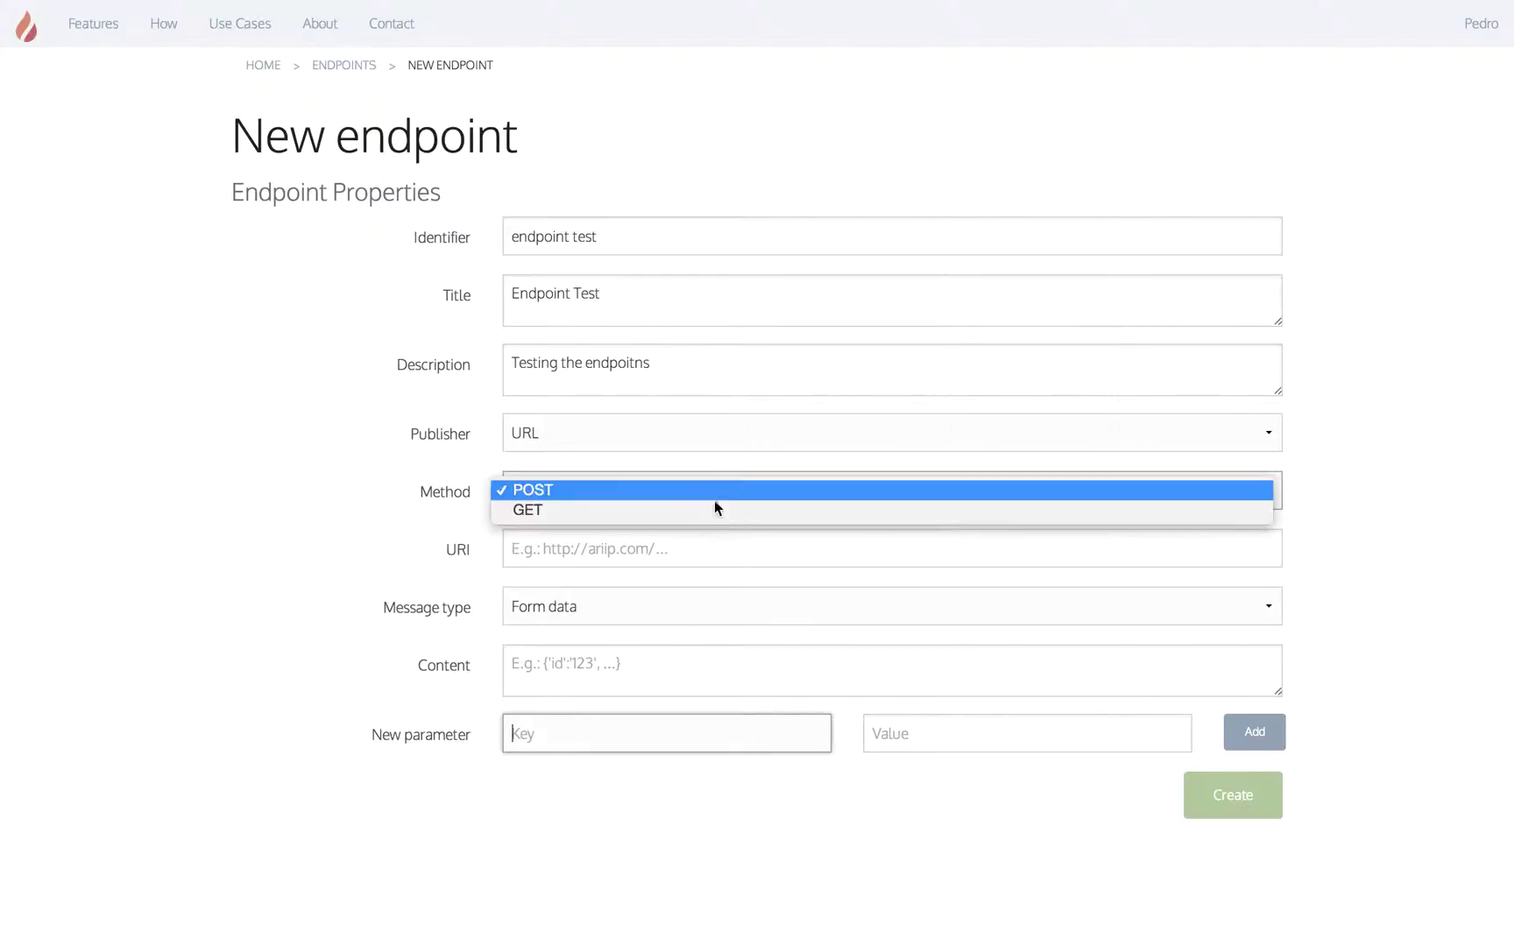
pyautogui.click(666, 442)
# Step: Preview the Email publisher's fields, then set the publisher to File with Append as its method
pyautogui.click(652, 433)
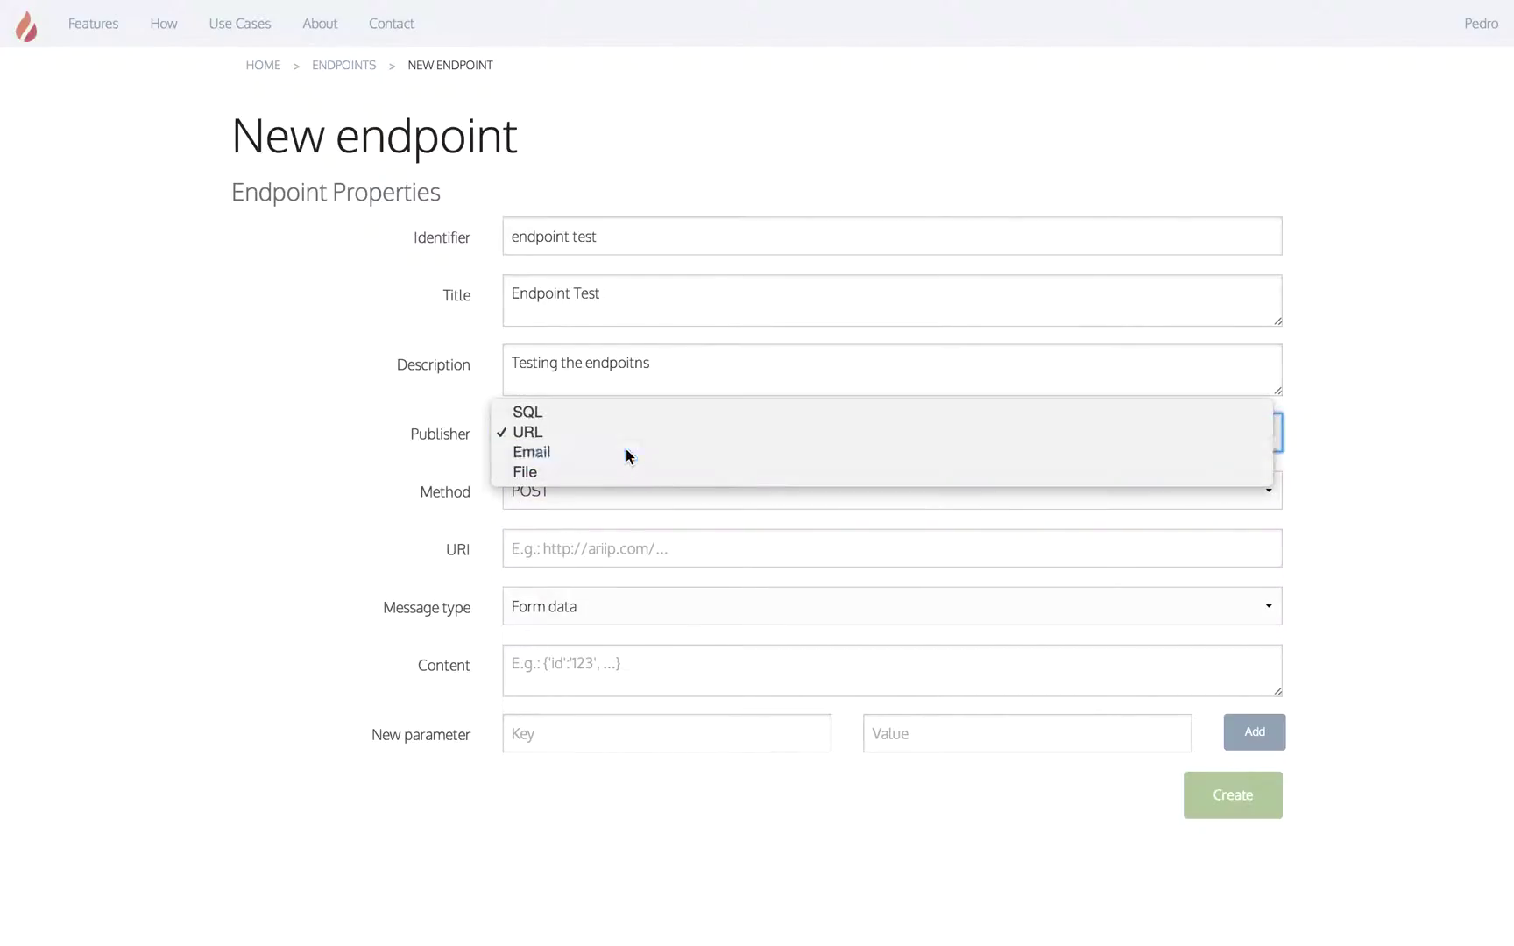
pyautogui.click(625, 449)
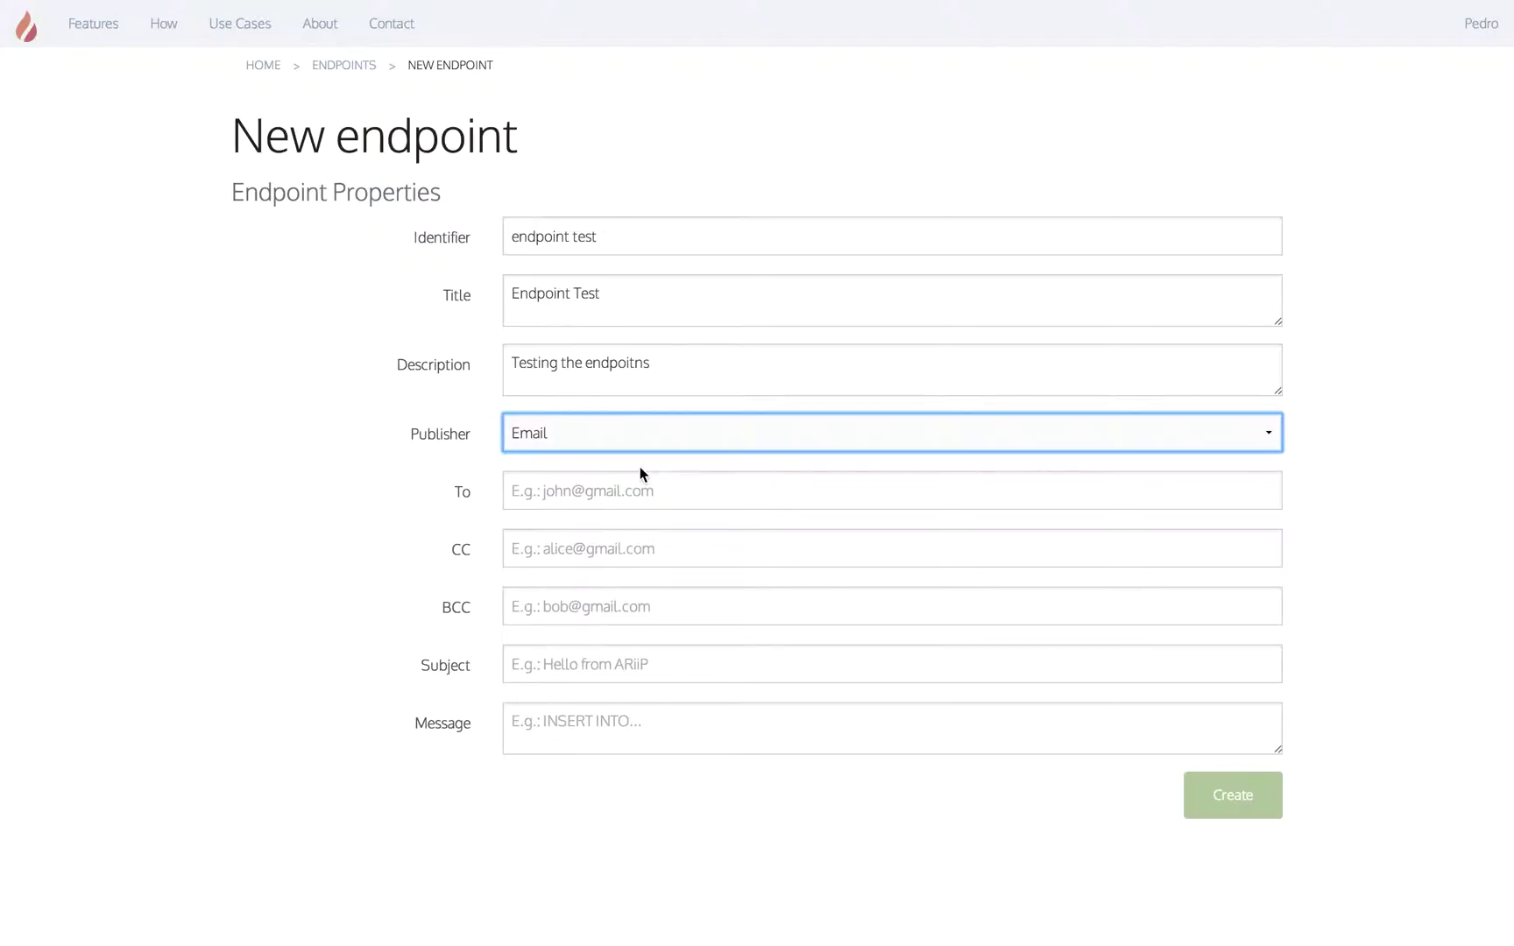
pyautogui.click(605, 439)
pyautogui.click(603, 444)
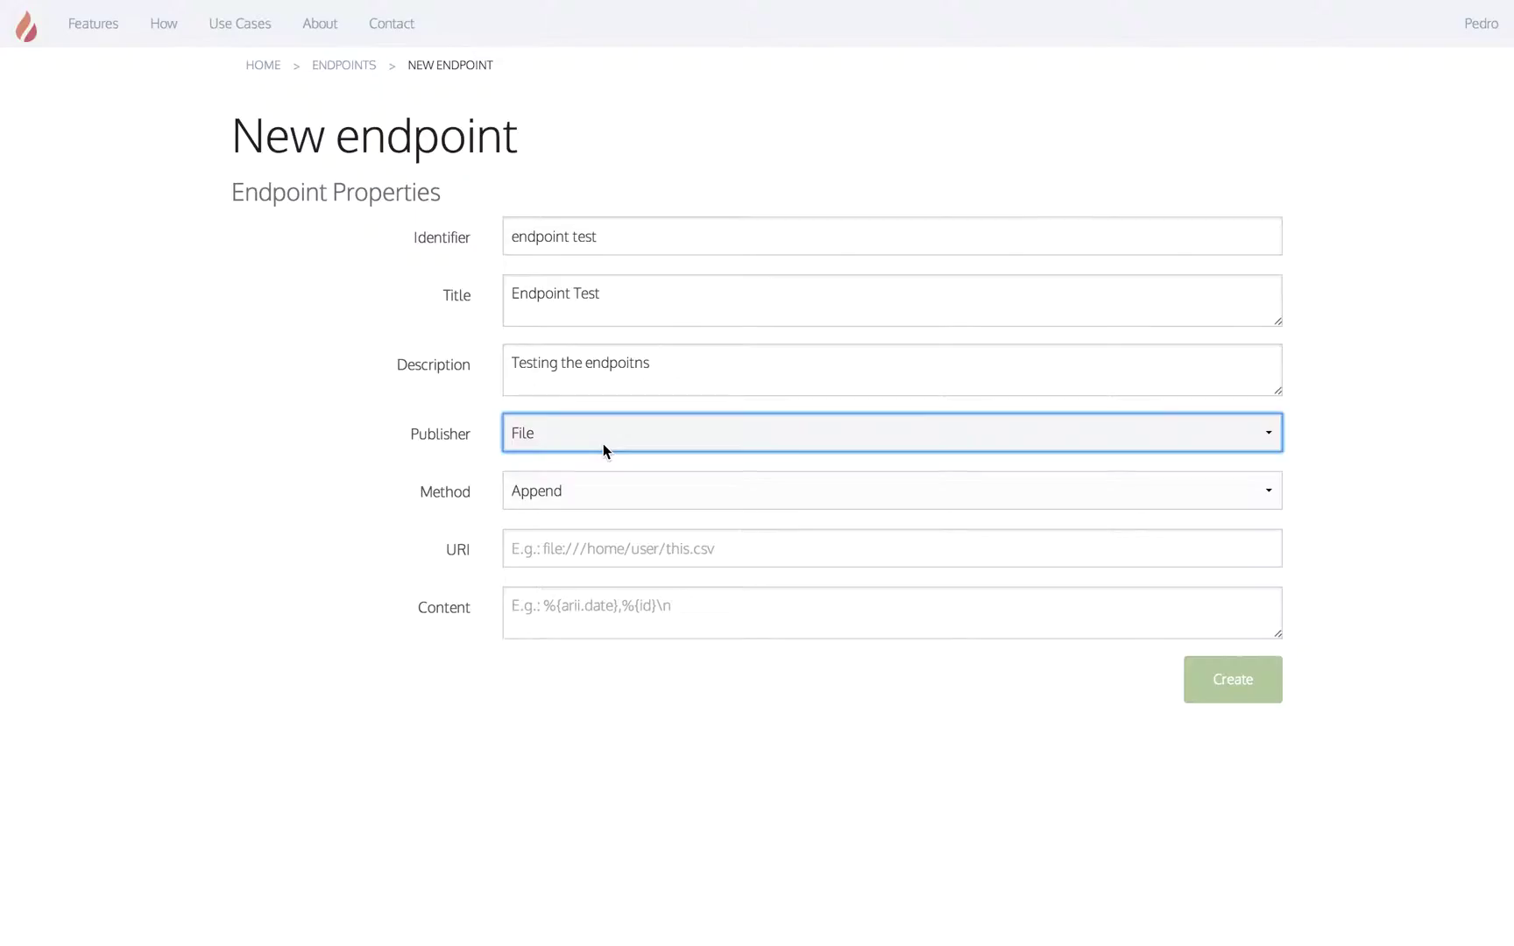
pyautogui.click(582, 494)
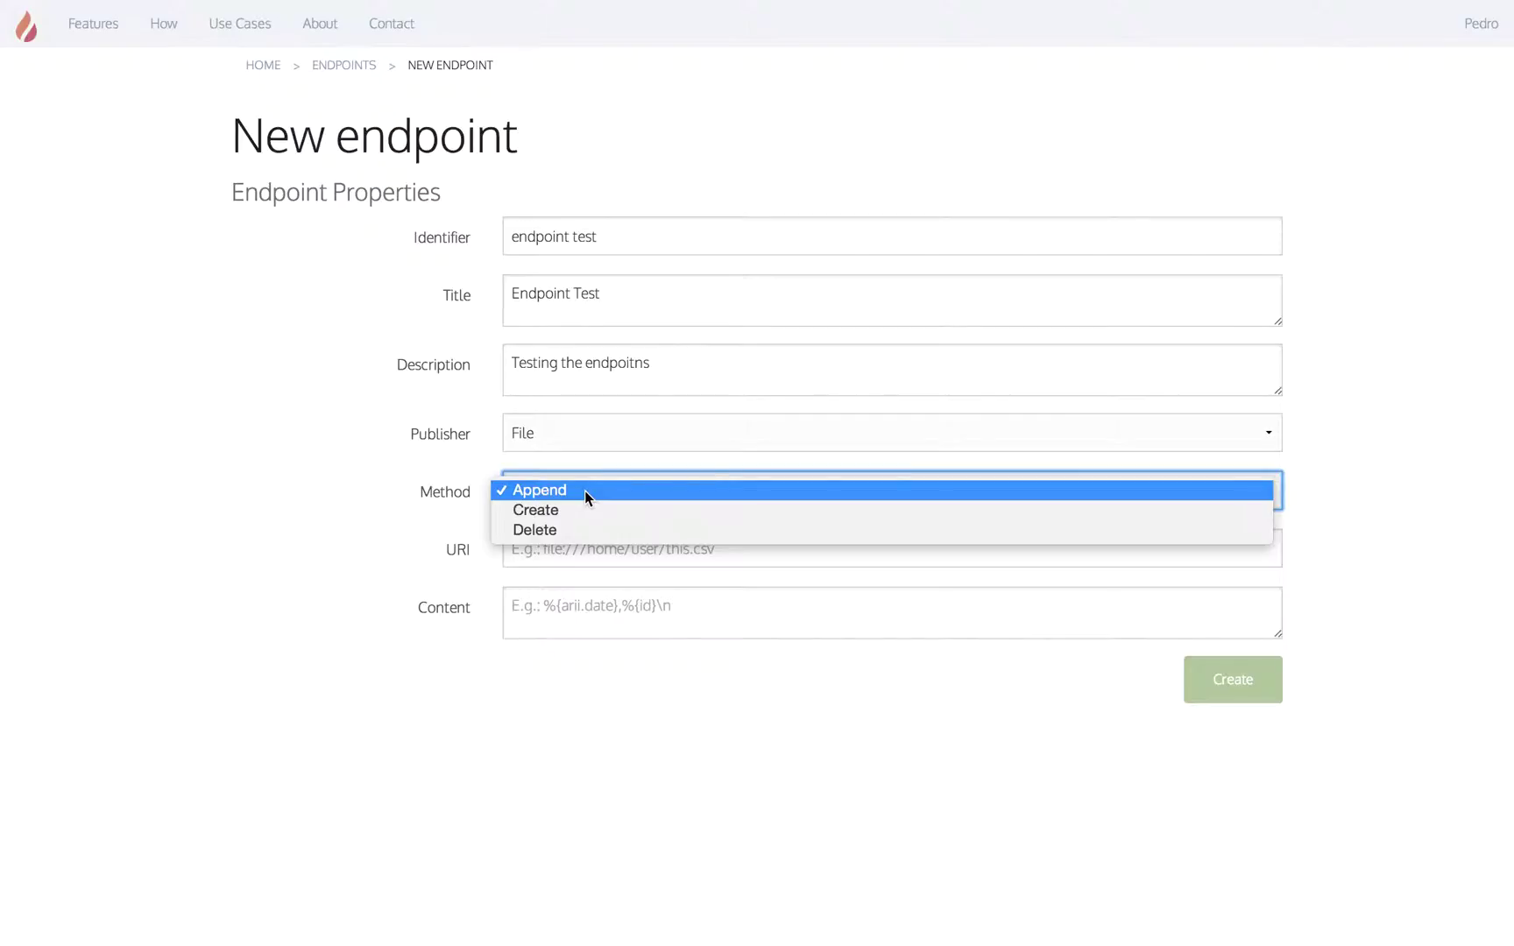
pyautogui.click(444, 534)
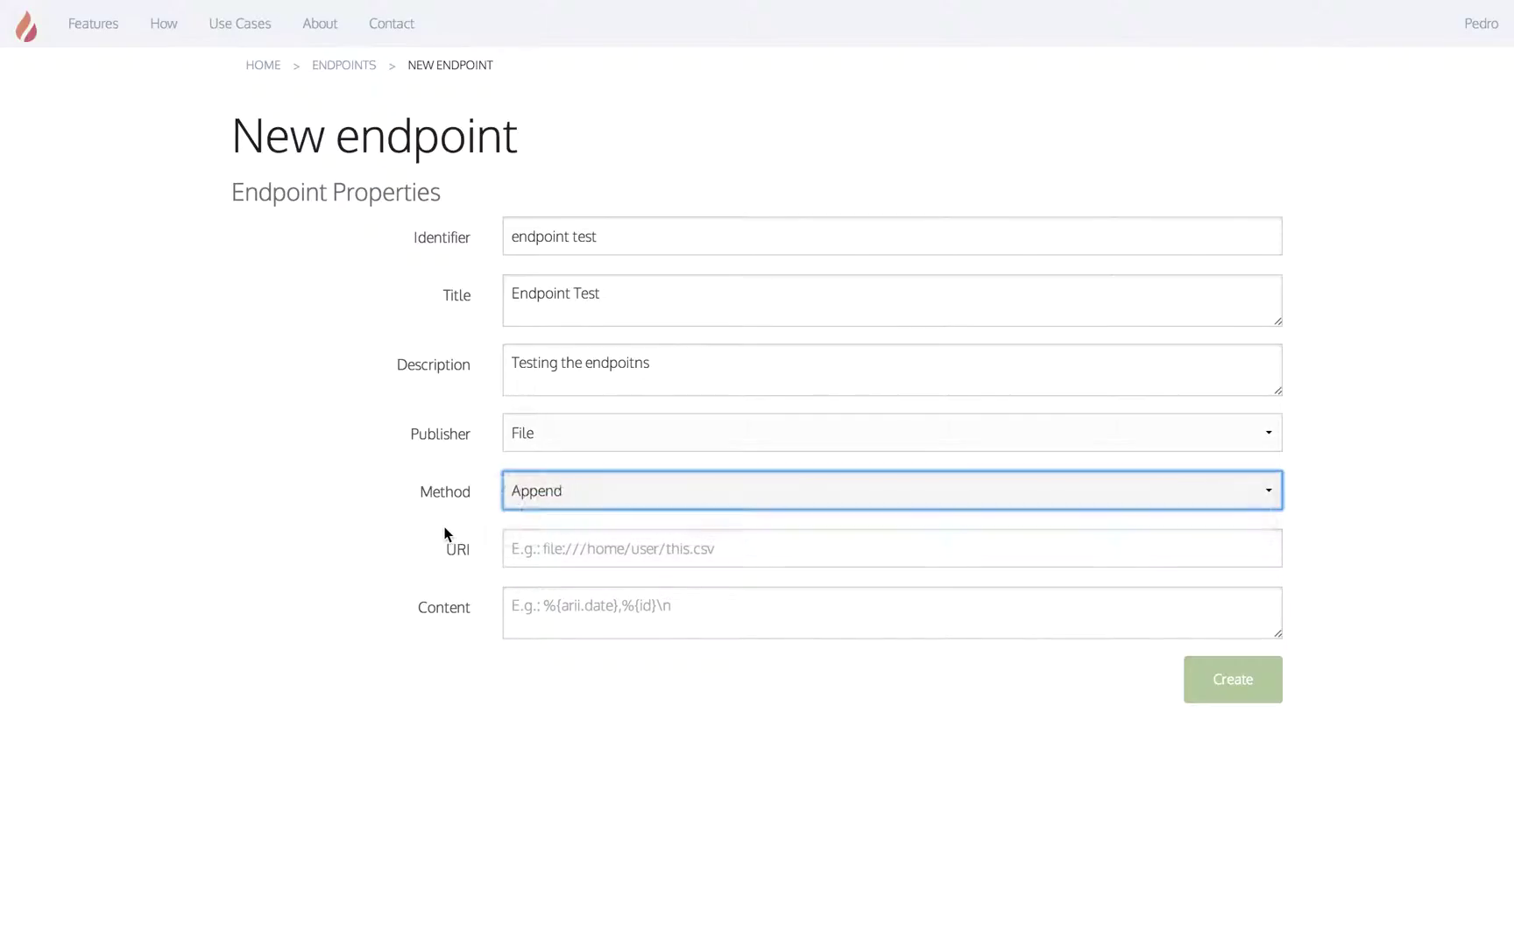
# Step: Set the file endpoint's URI to daring.csv
pyautogui.click(557, 534)
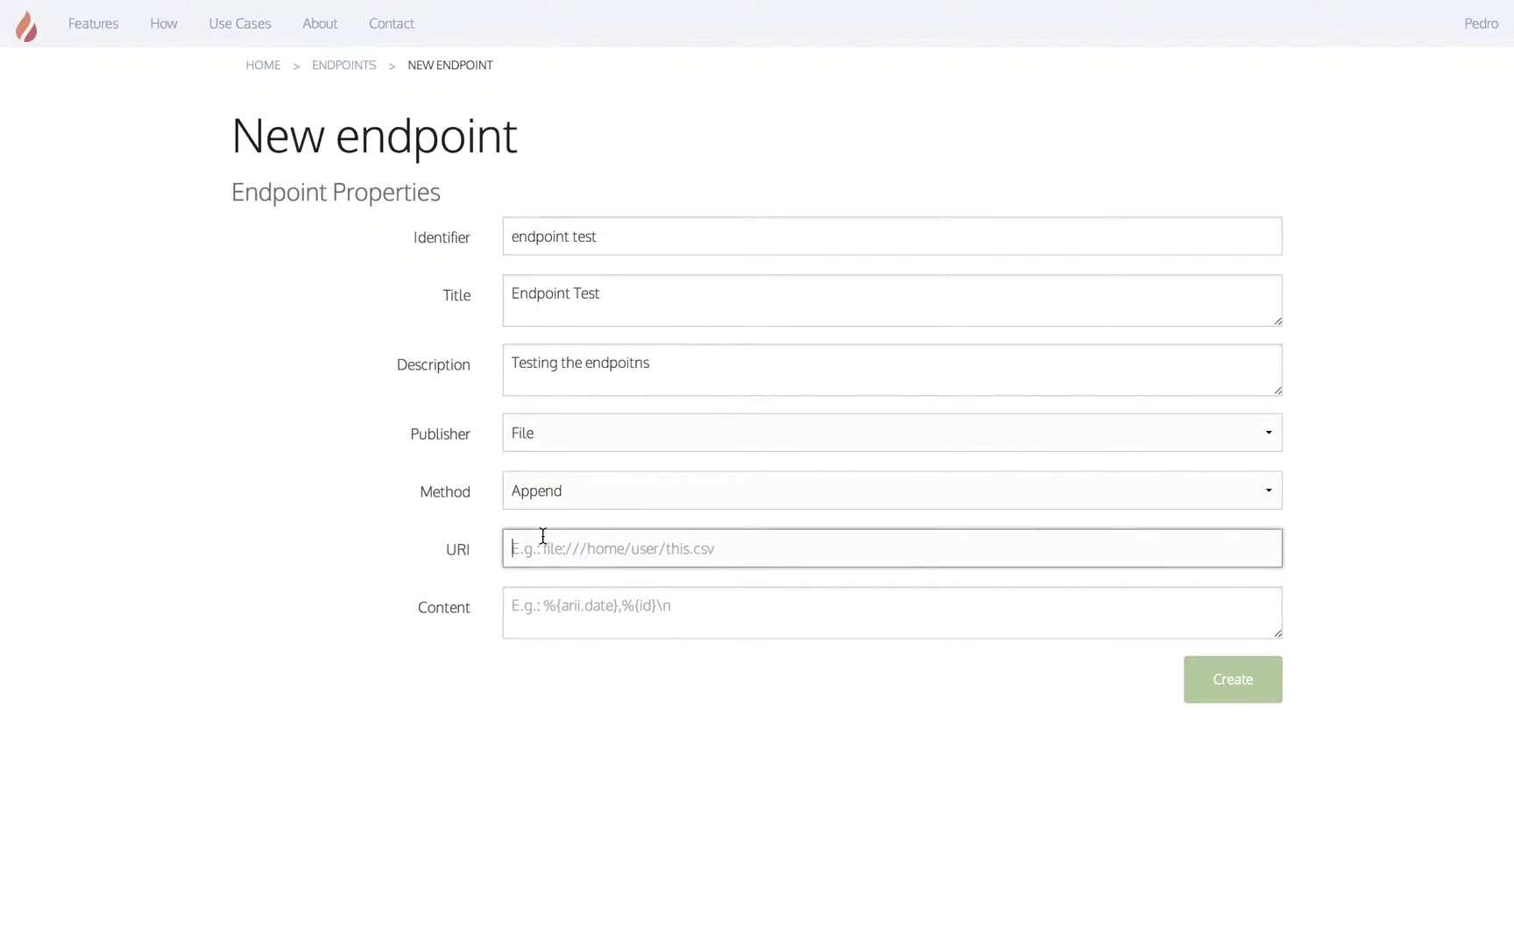
pyautogui.write('daring')
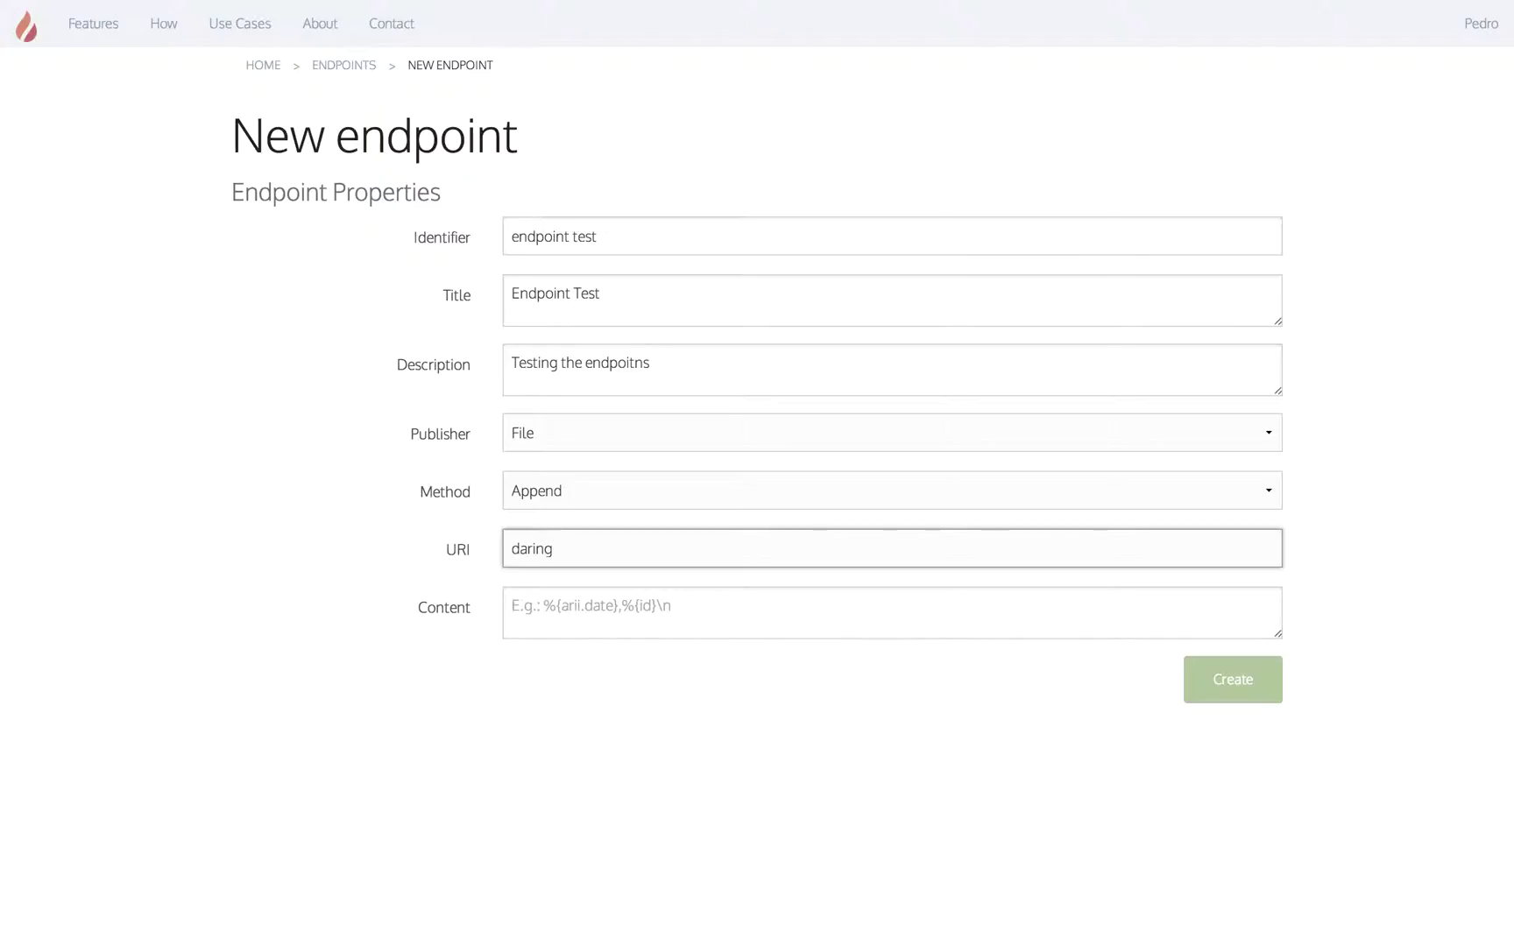
pyautogui.write('.csv')
# Step: Fill the content template with "%{title}","%{author}","%{content}", each variable wrapped in double quotes and separated by commas
pyautogui.click(556, 600)
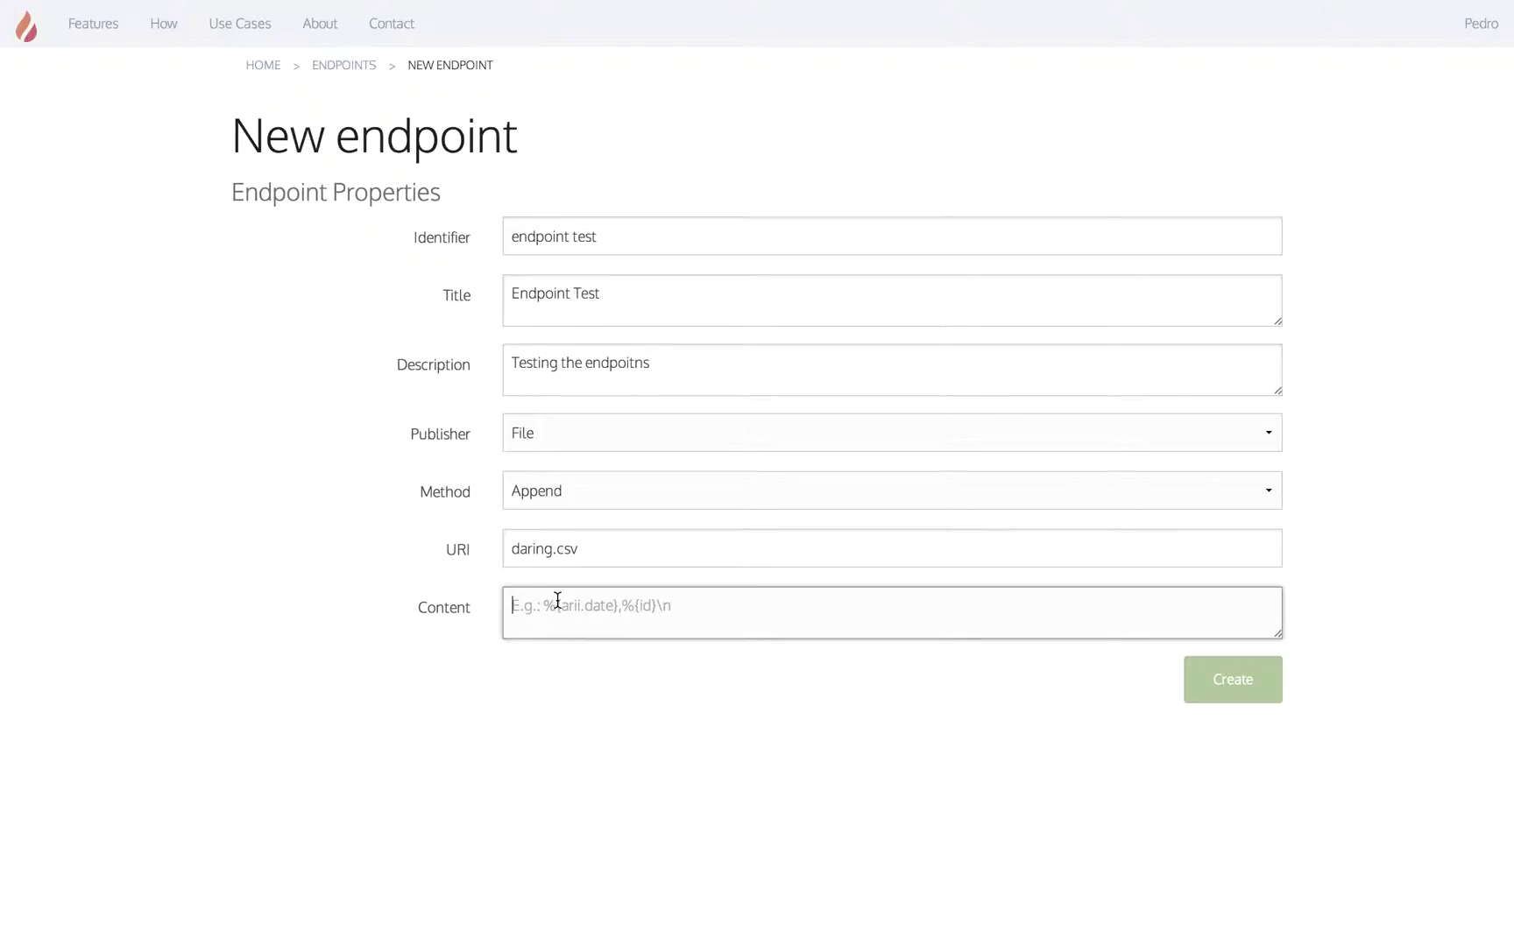
pyautogui.write('%{}')
pyautogui.press('Left')
pyautogui.write('title')
pyautogui.press('Left')
pyautogui.press('Left')
pyautogui.press('Left')
pyautogui.press('Left')
pyautogui.press('Left')
pyautogui.press('Left')
pyautogui.press('Left')
pyautogui.write('"')
pyautogui.press('End')
pyautogui.write('"')
pyautogui.write(',"%{}')
pyautogui.press('Left')
pyautogui.write('author}","%{conent}')
pyautogui.press('Left')
pyautogui.write('conent')
pyautogui.press('Left')
pyautogui.press('Left')
pyautogui.press('Left')
pyautogui.write('t')
pyautogui.press('End')
pyautogui.write('"')
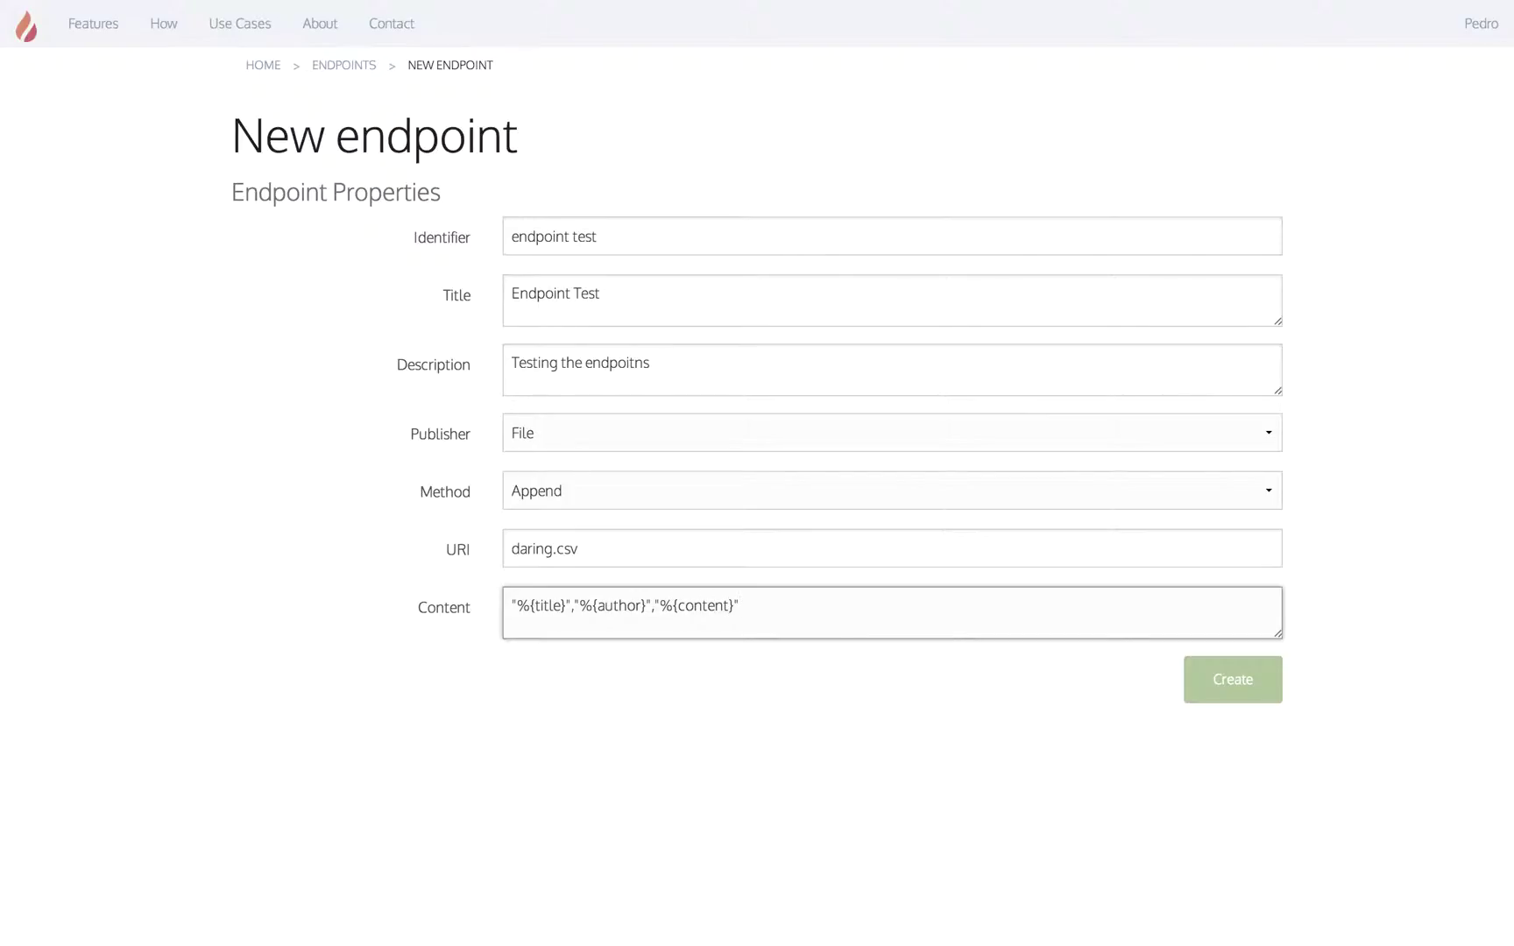
# Step: Append ,%{url},${arii.datetime} to the content template and create the endpoint
pyautogui.write(',%{}')
pyautogui.press('Left')
pyautogui.write('url')
pyautogui.press('End')
pyautogui.write(',${}code()')
pyautogui.press('Left')
pyautogui.press('Delete')
pyautogui.press('BackSpace')
pyautogui.press('BackSpace')
pyautogui.press('BackSpace')
pyautogui.press('BackSpace')
pyautogui.press('BackSpace')
pyautogui.write('arii.datete')
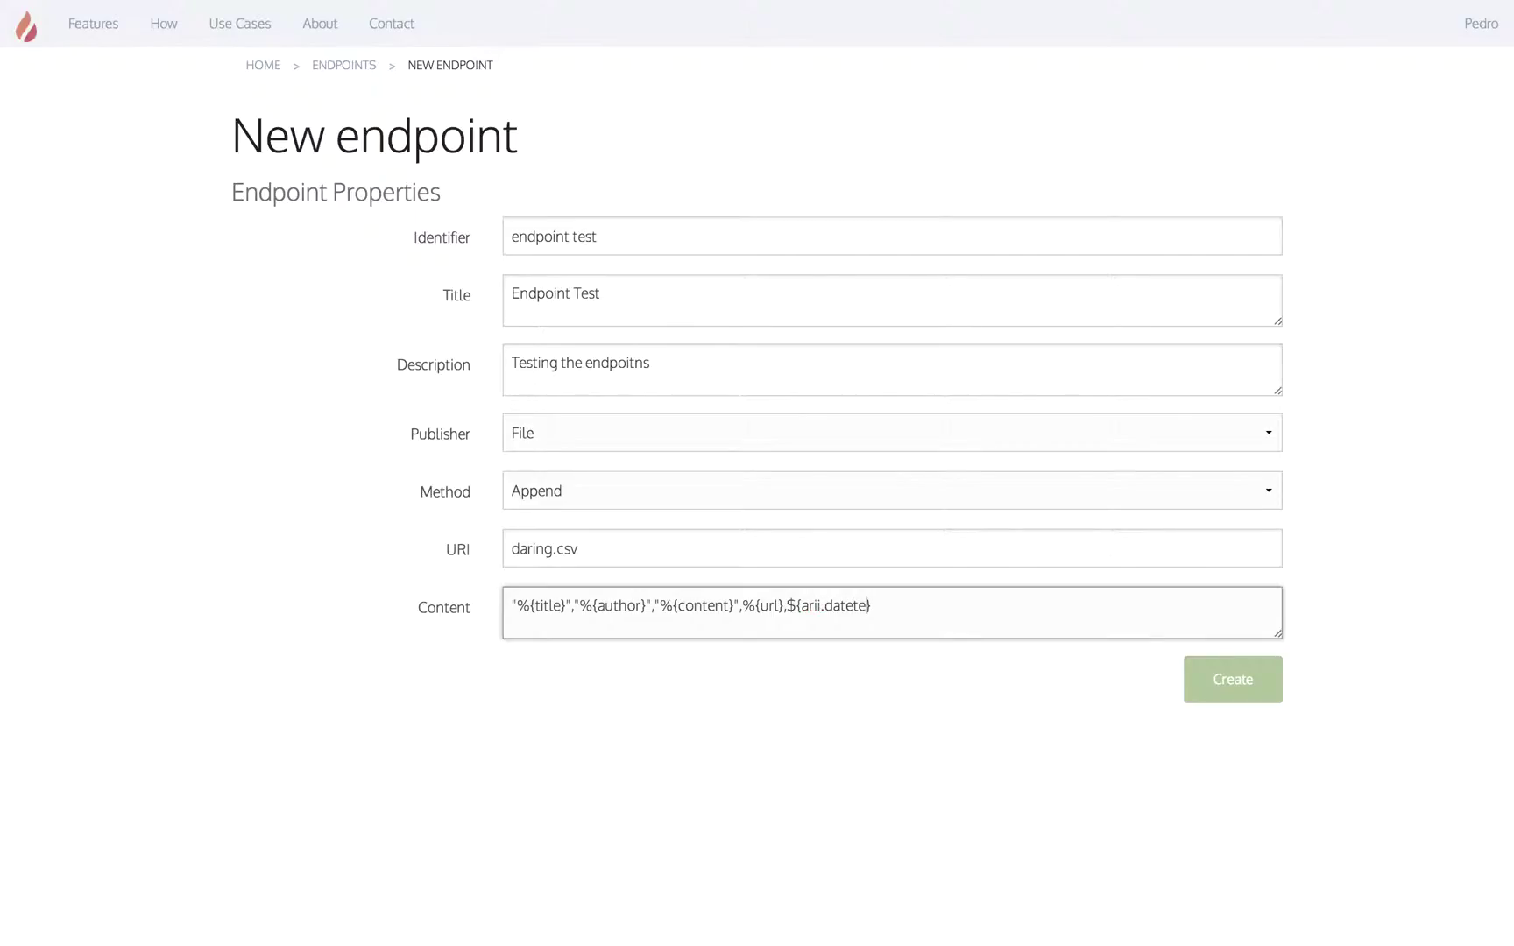
pyautogui.press('BackSpace')
pyautogui.write('ime')
pyautogui.press('End')
pyautogui.click(1225, 689)
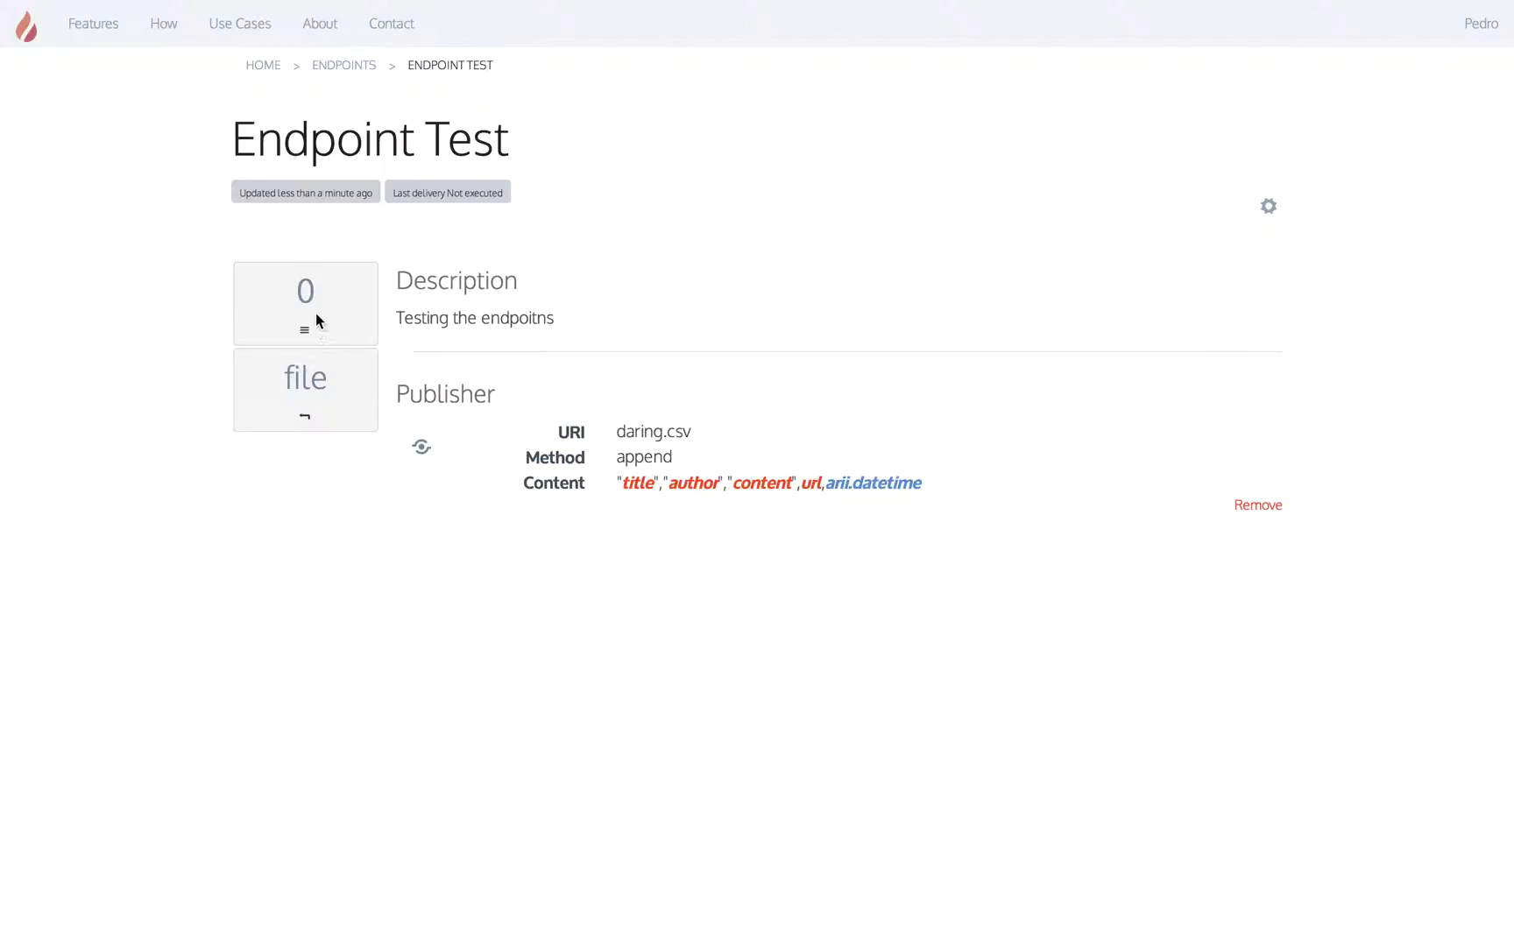
# Step: Return to the endpoints list and add the sample SQL endpoint
pyautogui.moveTo(302, 376)
pyautogui.click(329, 68)
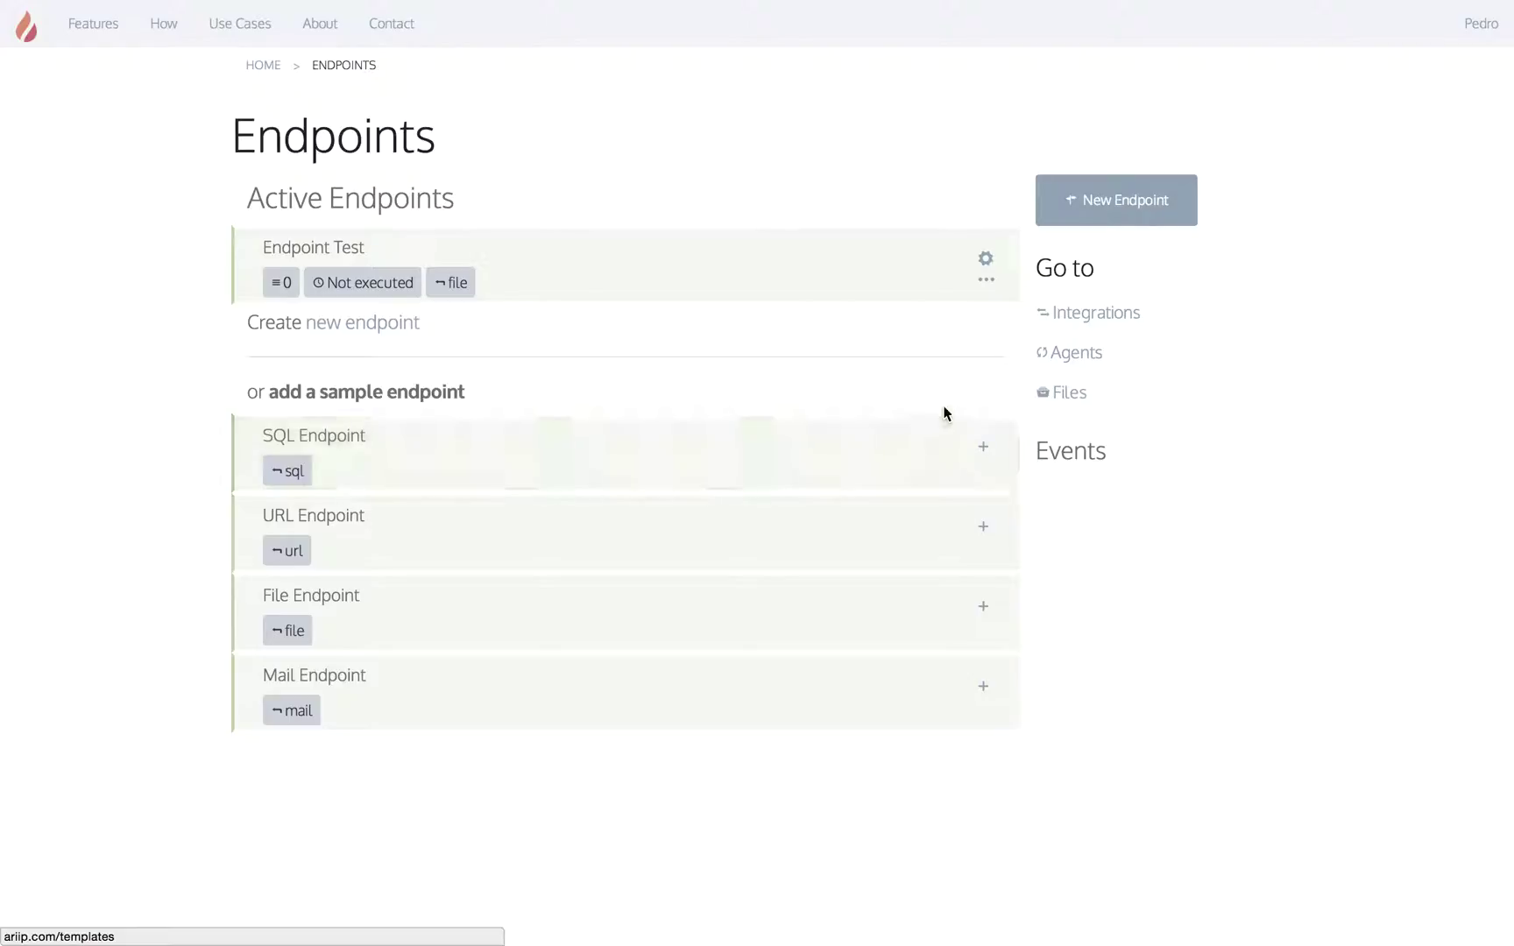
pyautogui.click(983, 448)
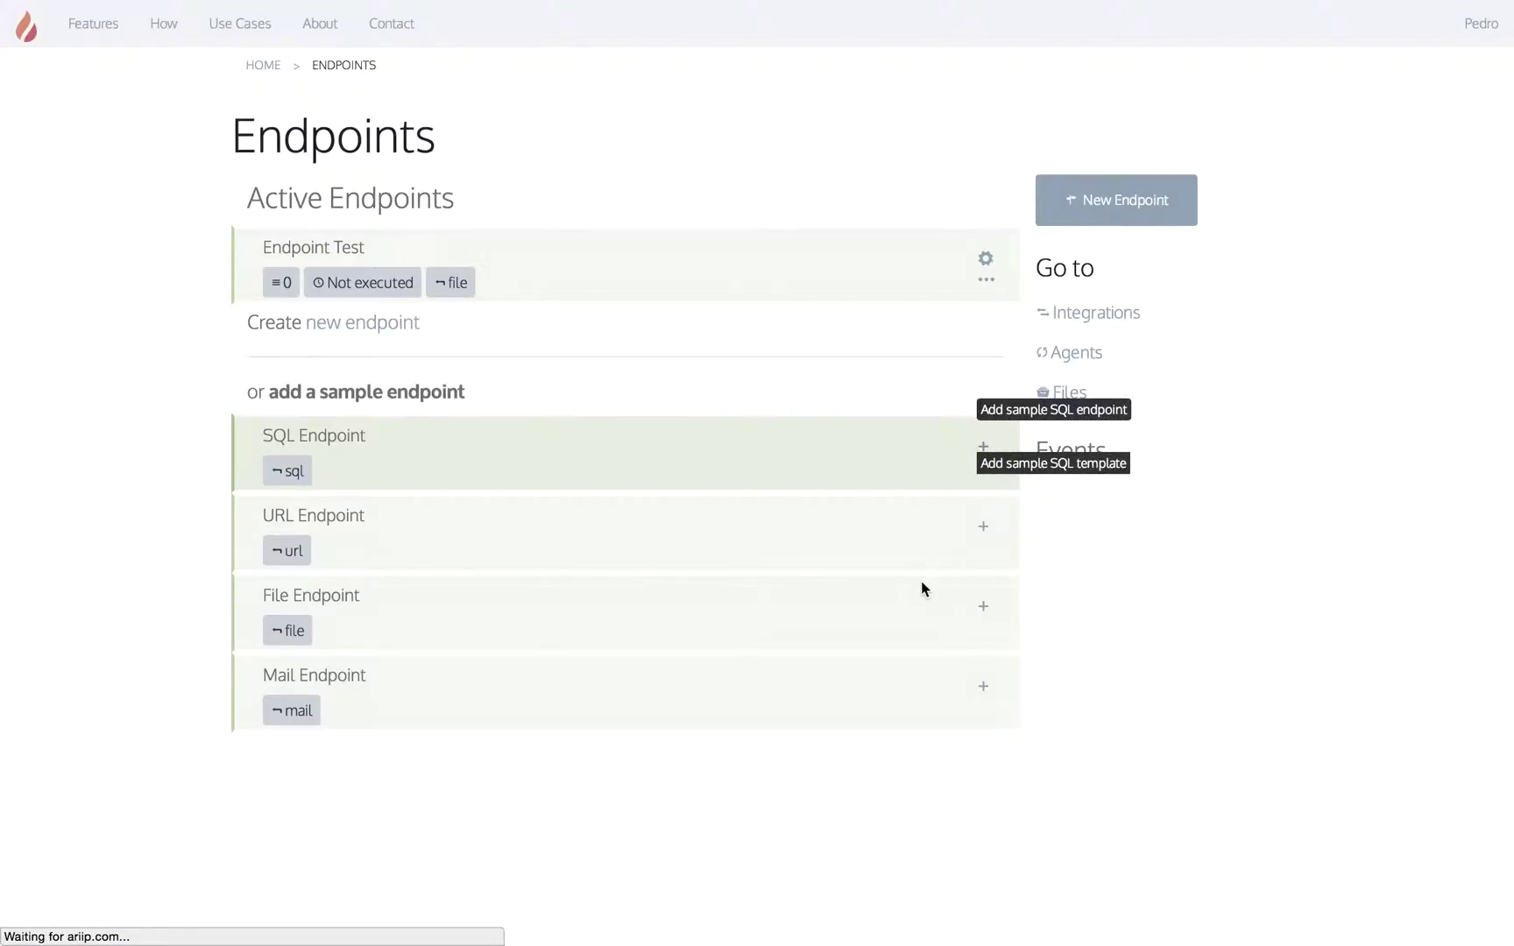